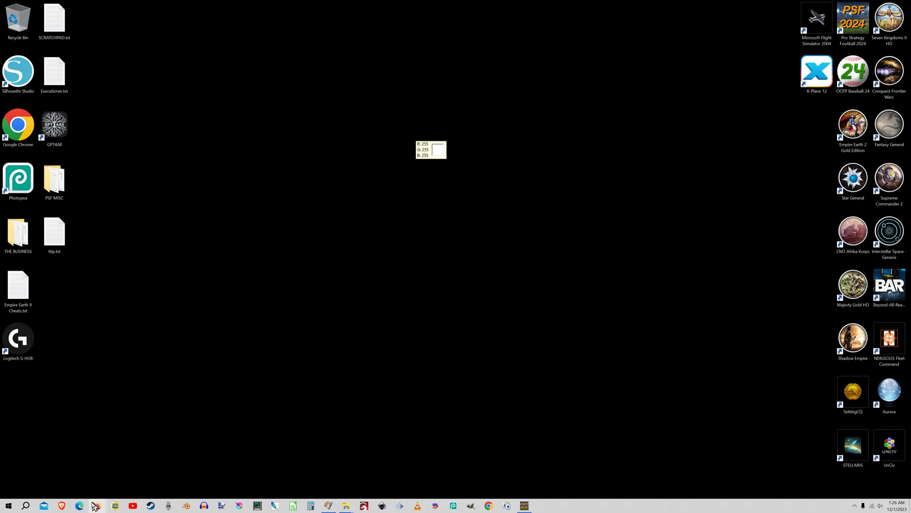
Open the Brave browser, go to the Pro Strategy Football mods site, and view the 2024 Seasons download list.
click(62, 506)
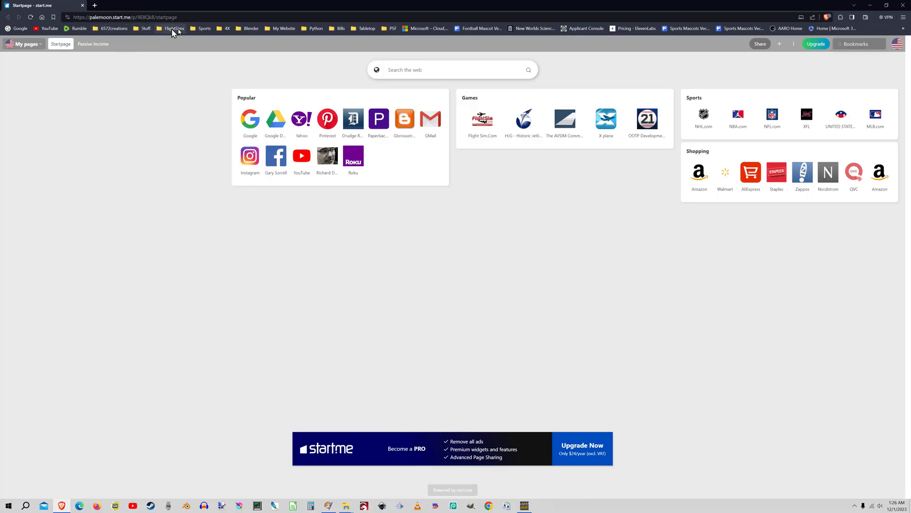
click(203, 29)
click(206, 47)
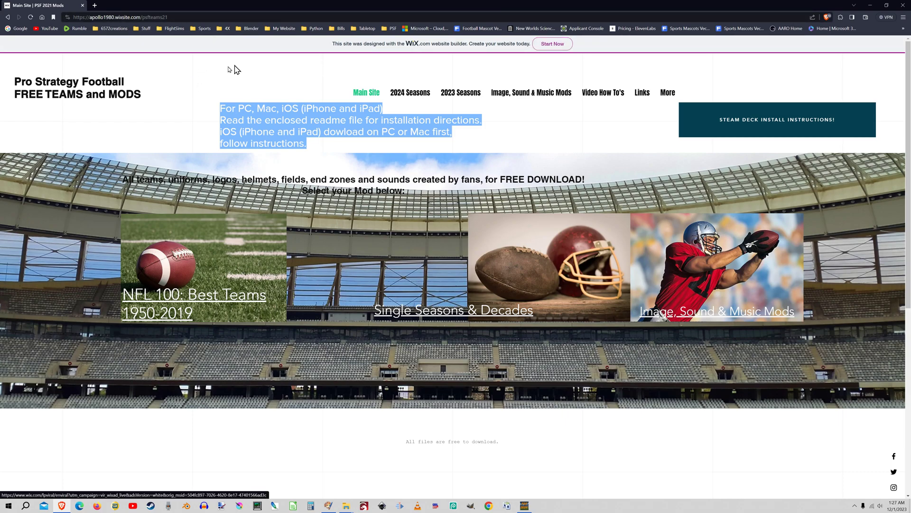
click(399, 98)
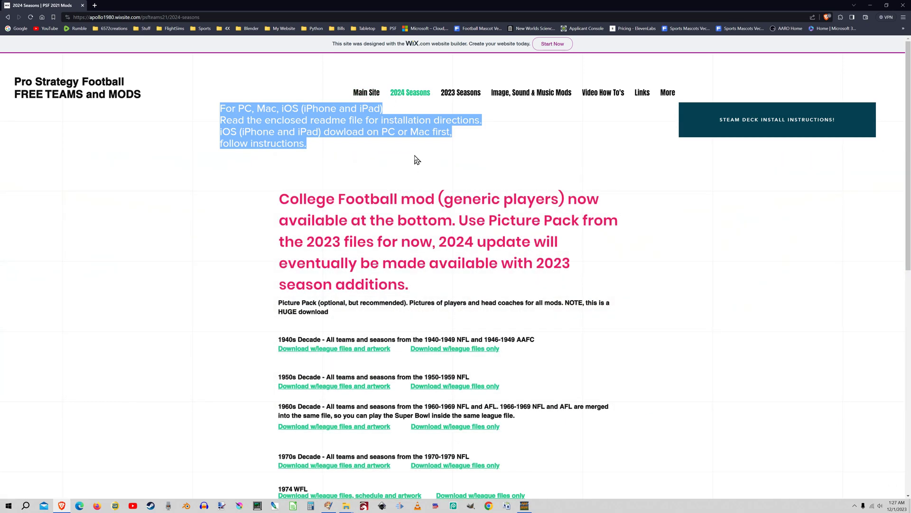
scroll(679, 318, down, 4)
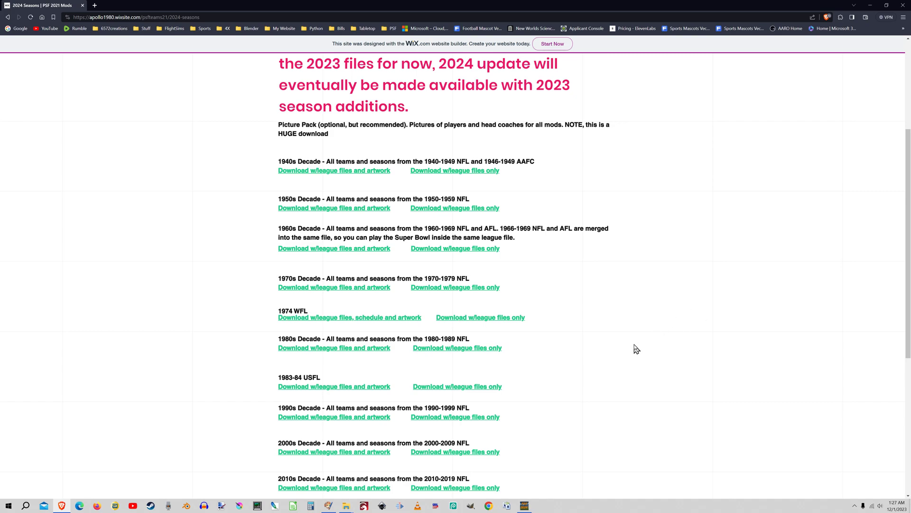
scroll(613, 334, down, 2)
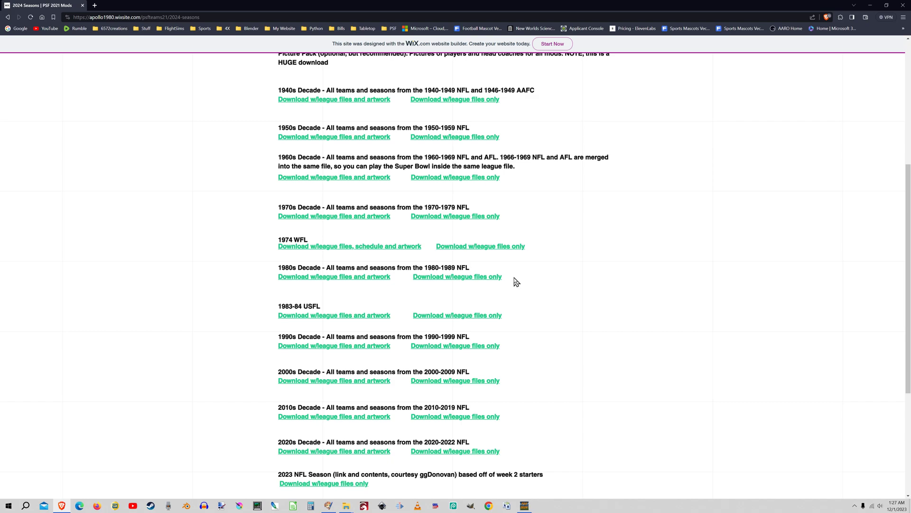
Try to download 1980s NFL leagues.zip through the league-files-only link of the 1980s Decade entry.
click(490, 277)
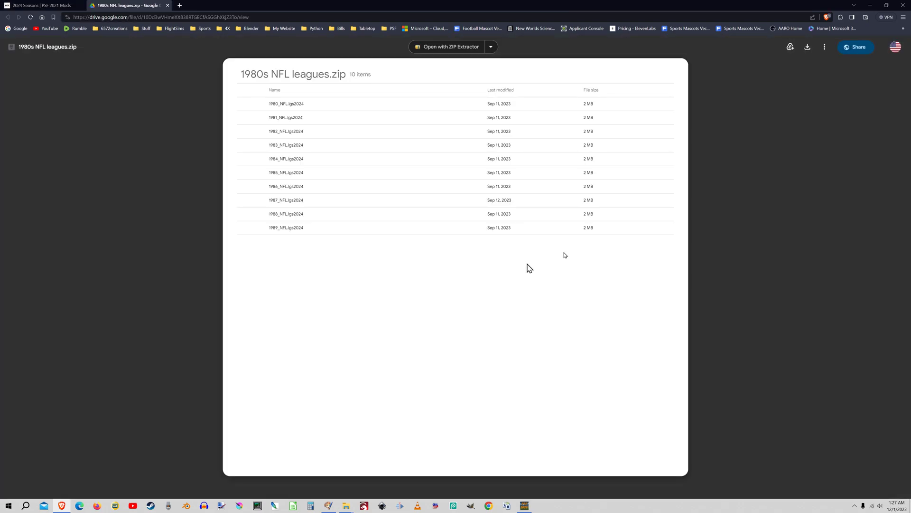
click(808, 55)
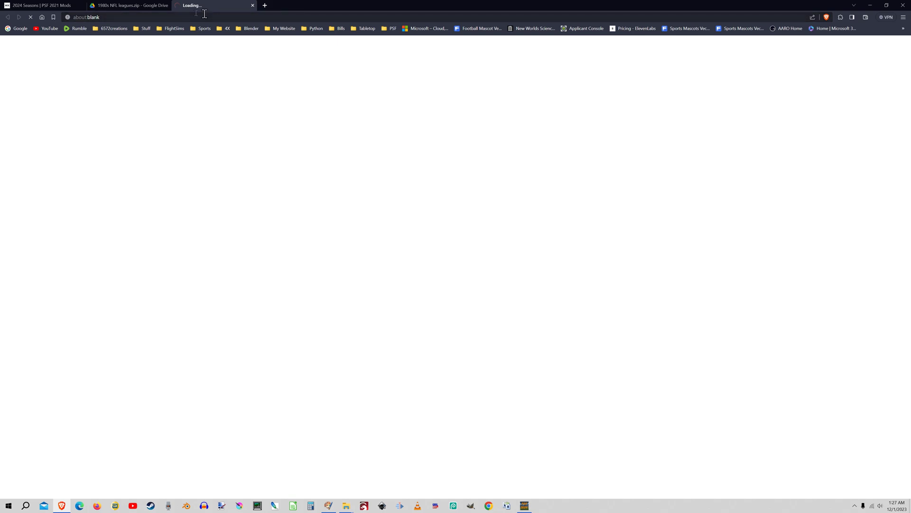
click(30, 19)
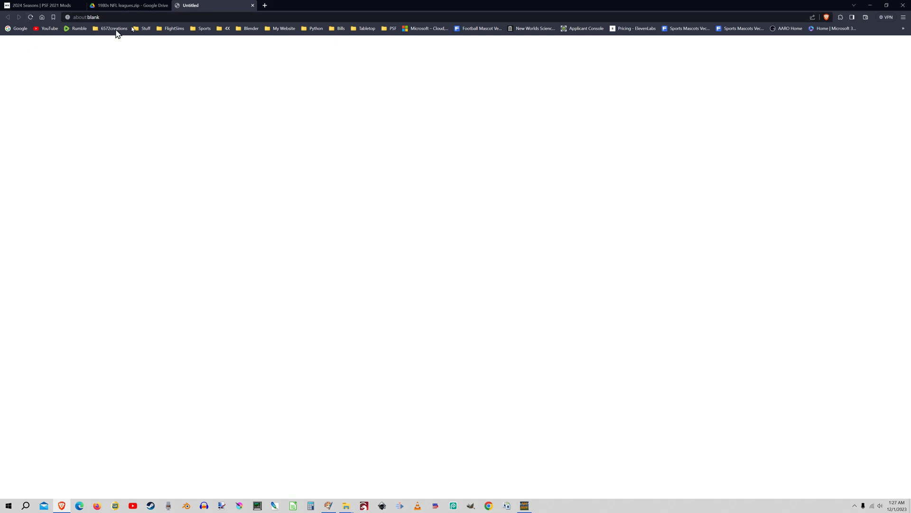
click(253, 5)
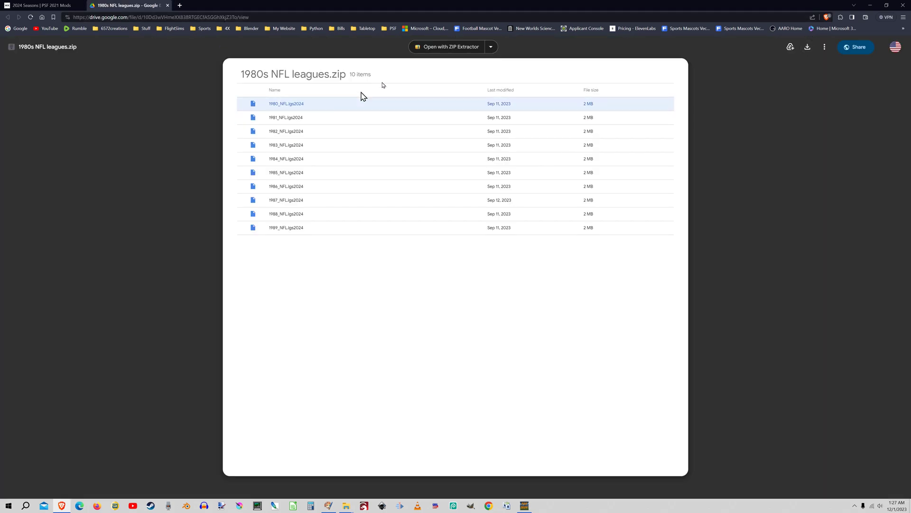
click(808, 47)
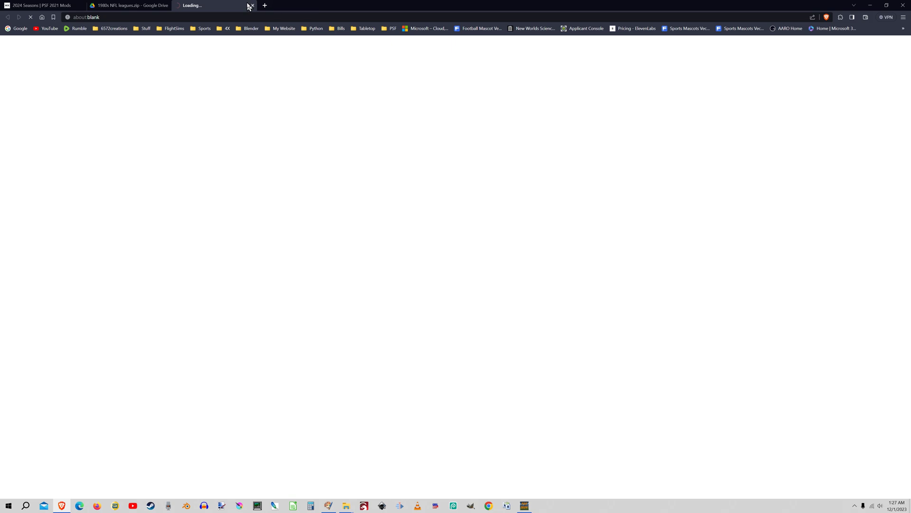
click(252, 6)
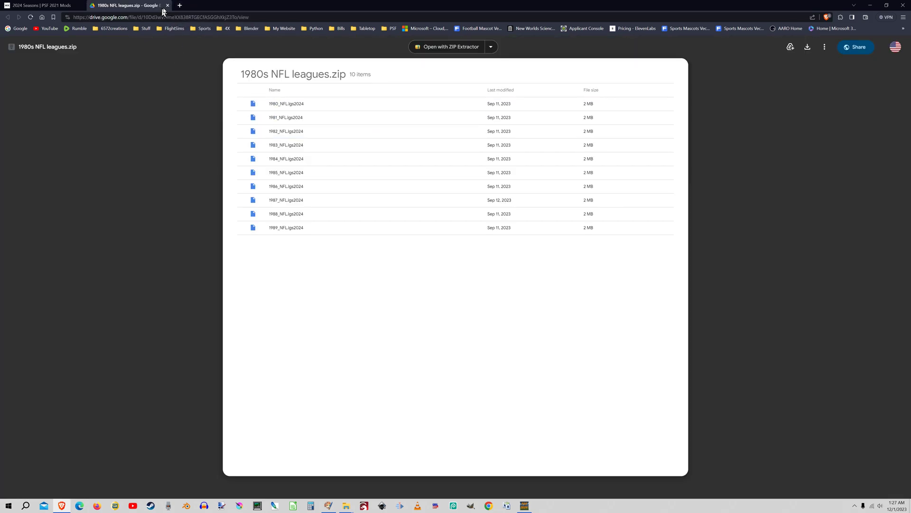
click(167, 5)
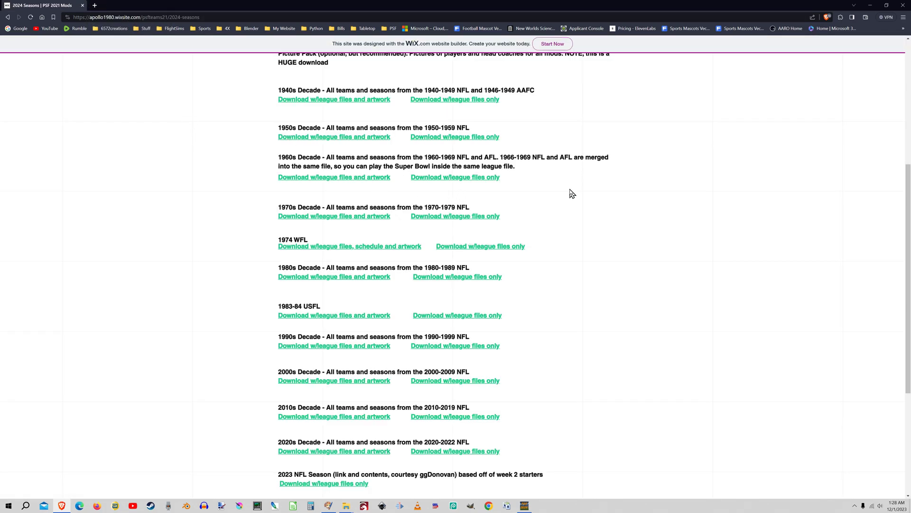
Minimize the browser, switch to the Pro Strategy Football 2024 File Explorer window, and go to the Downloads folder.
click(874, 7)
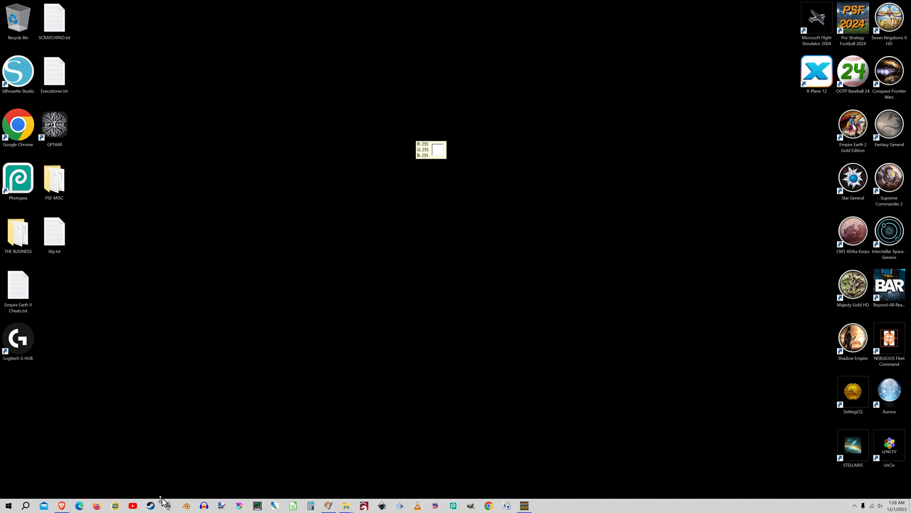
mouse_move(348, 510)
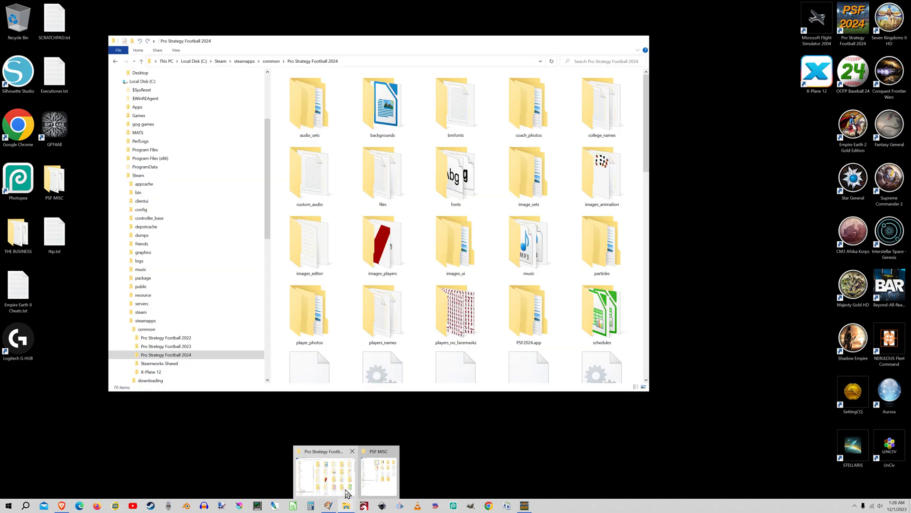
click(352, 489)
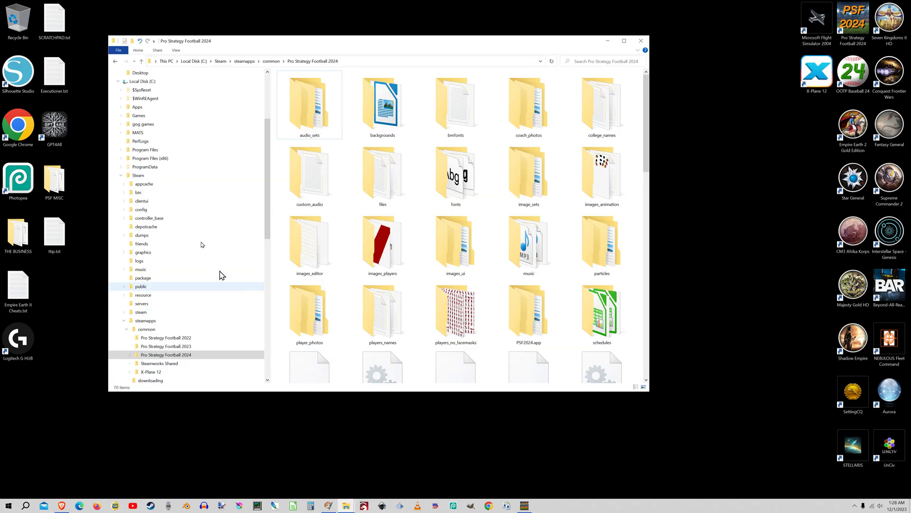
click(118, 81)
click(118, 132)
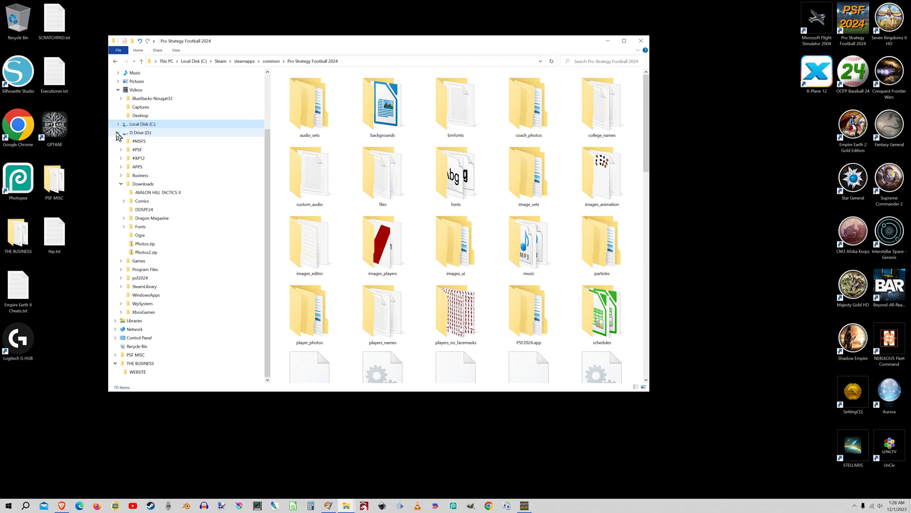
click(148, 139)
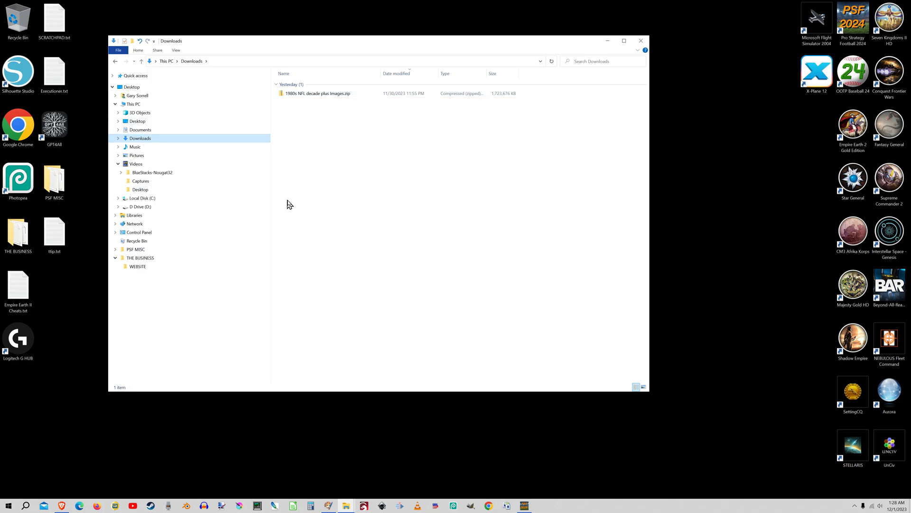
Narrow the Downloads window and reposition it to free space on the desktop.
drag(351, 49, 578, 72)
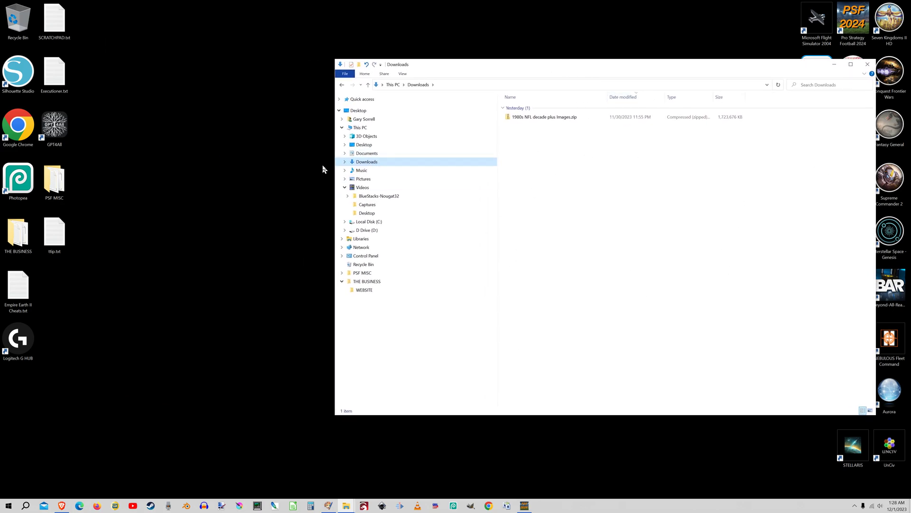
drag(333, 165, 507, 166)
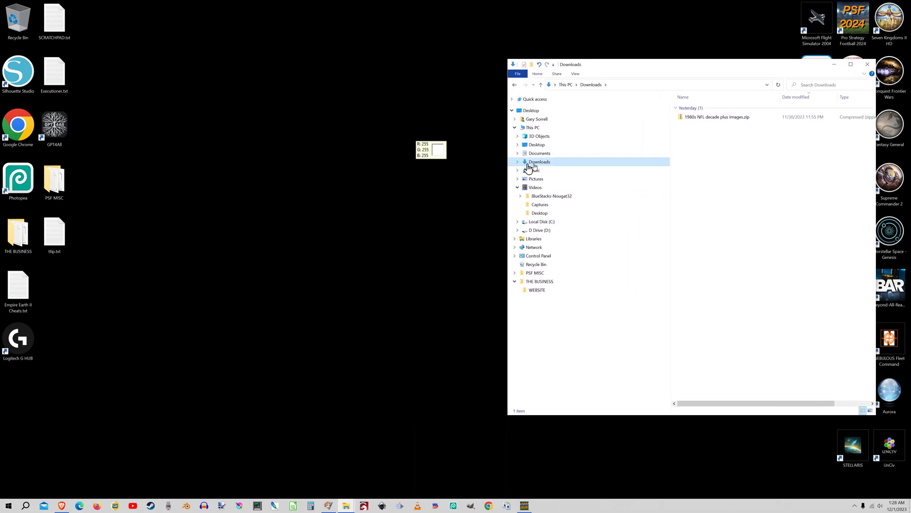
drag(665, 69, 557, 80)
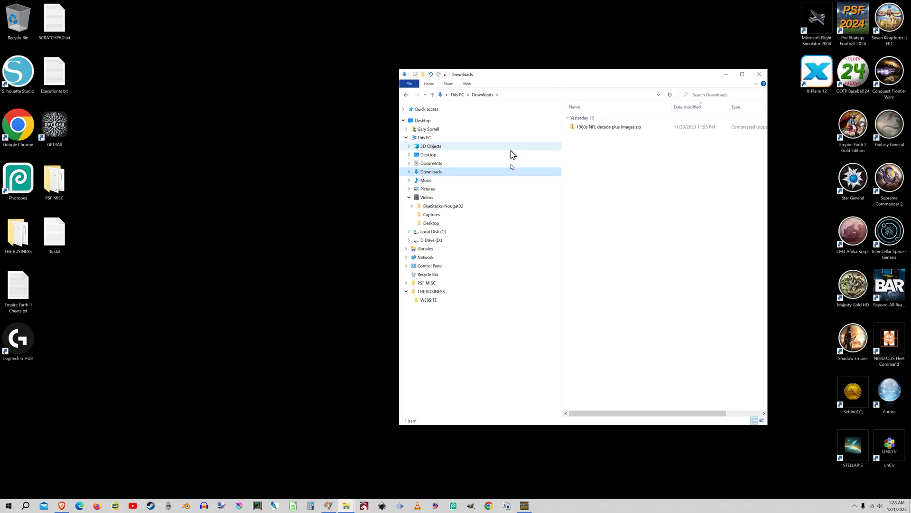
Search Windows for "fil" and try to launch another File Explorer window.
click(26, 505)
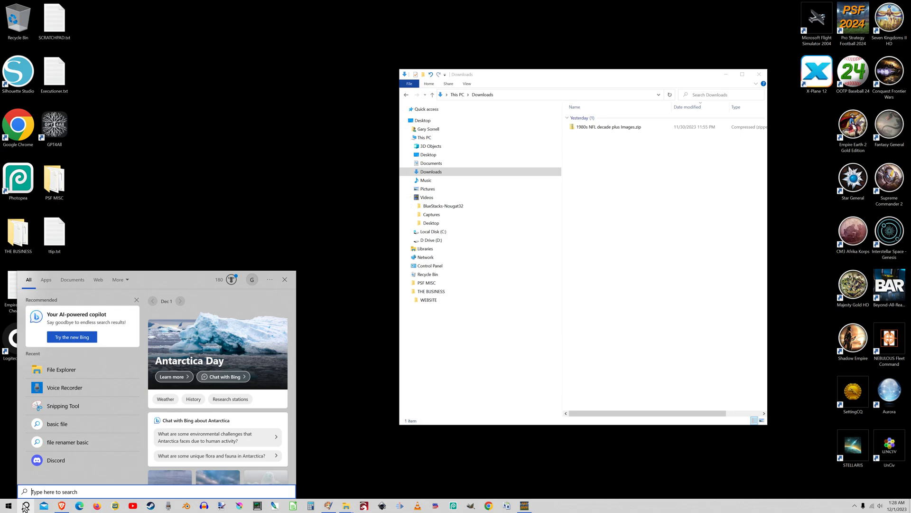
text(fil)
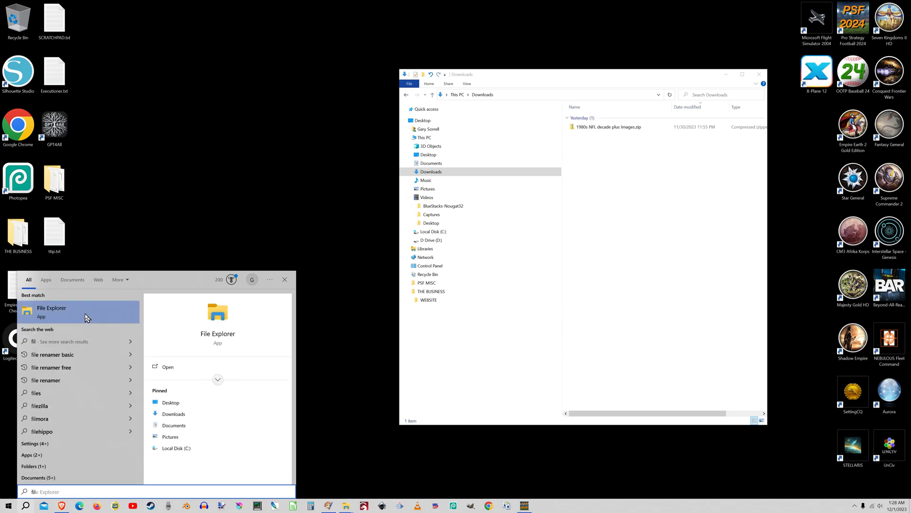
click(56, 311)
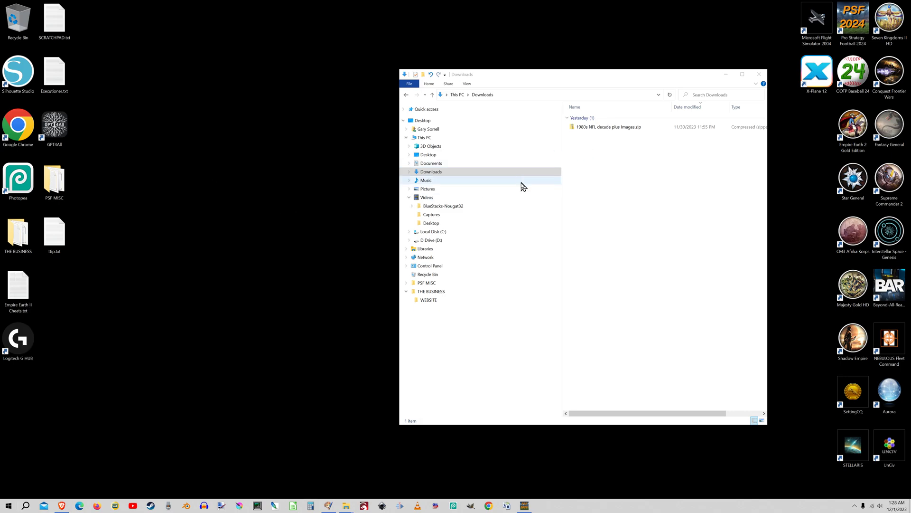
Switch to Pro Strategy Football 2024, quit the current game while keeping it saved, and return to the main screen.
double_click(852, 22)
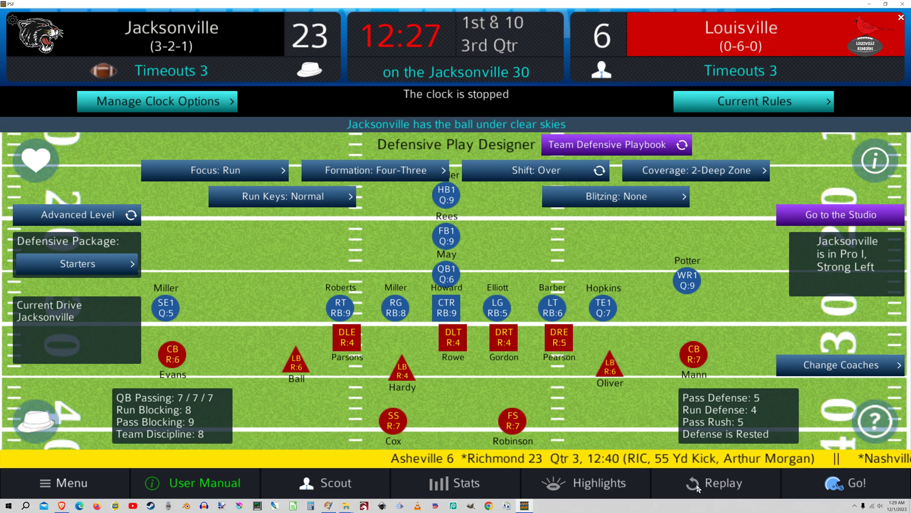
click(70, 483)
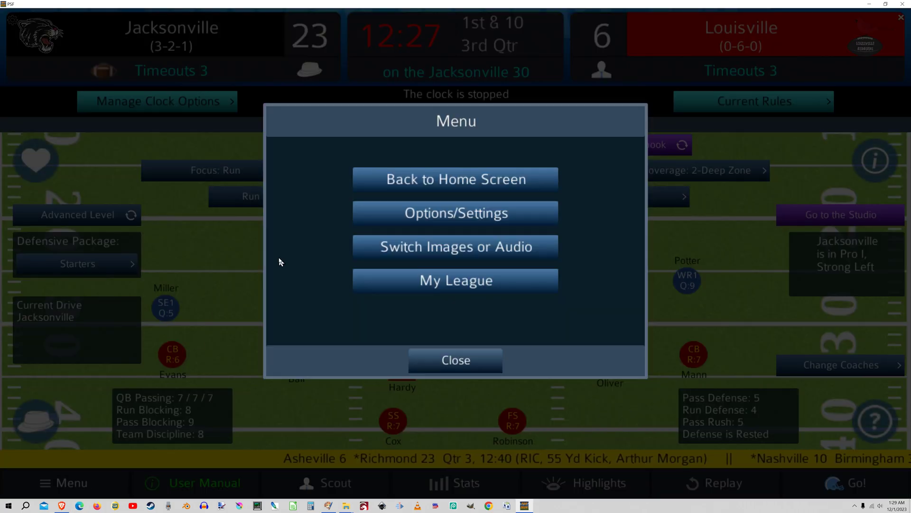
click(415, 181)
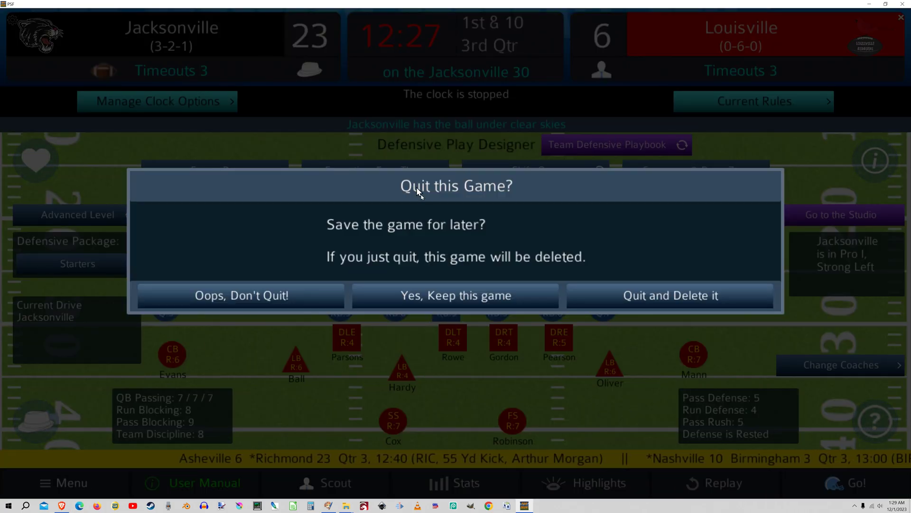
click(476, 294)
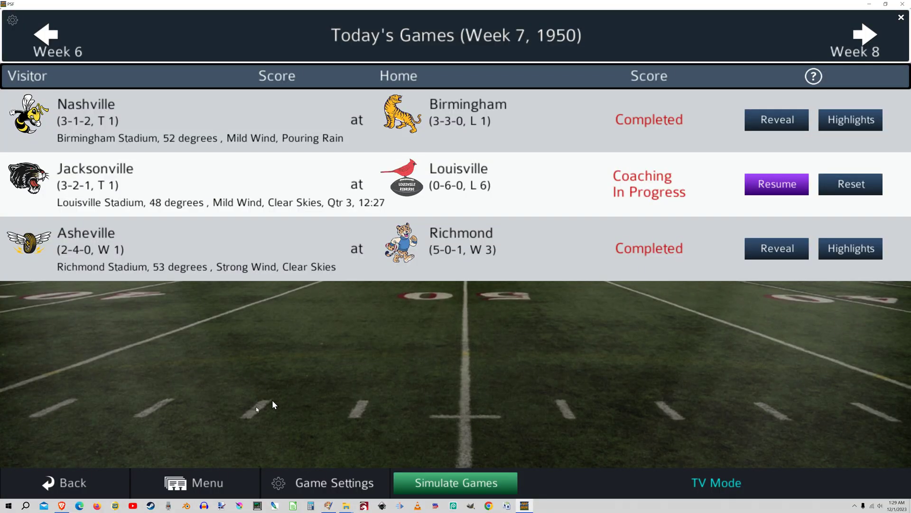
click(83, 483)
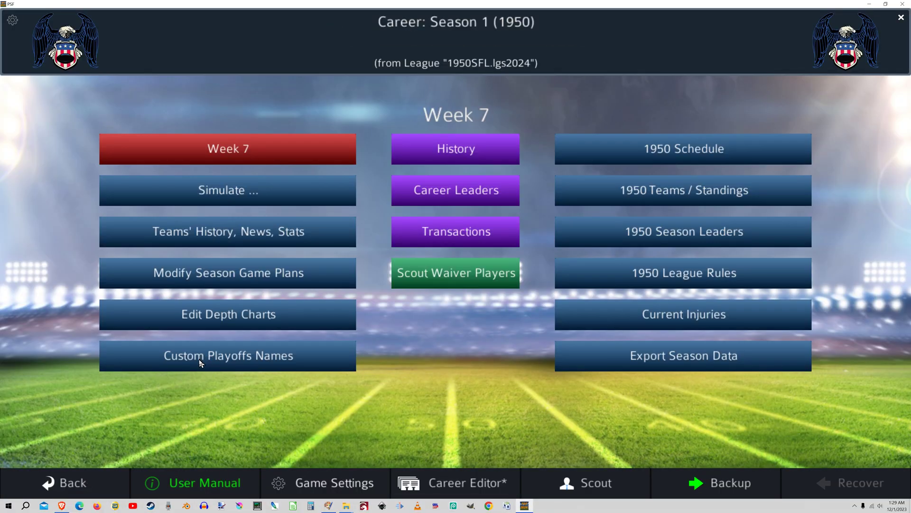
click(65, 484)
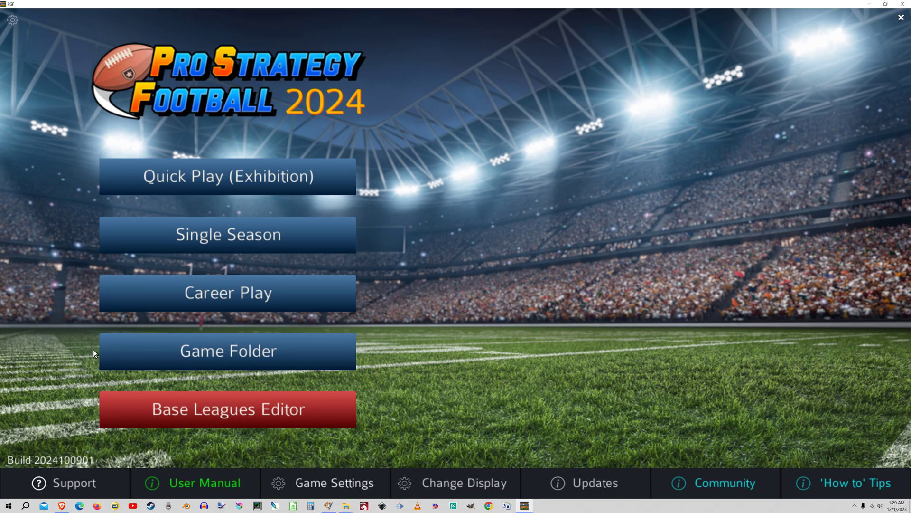
Look up the game's installation folder location and close Pro Strategy Football 2024.
click(222, 357)
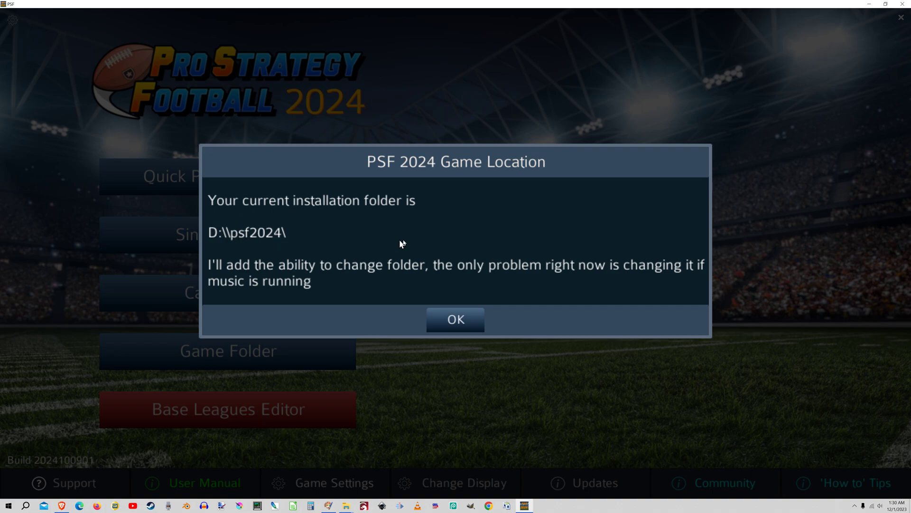
click(475, 321)
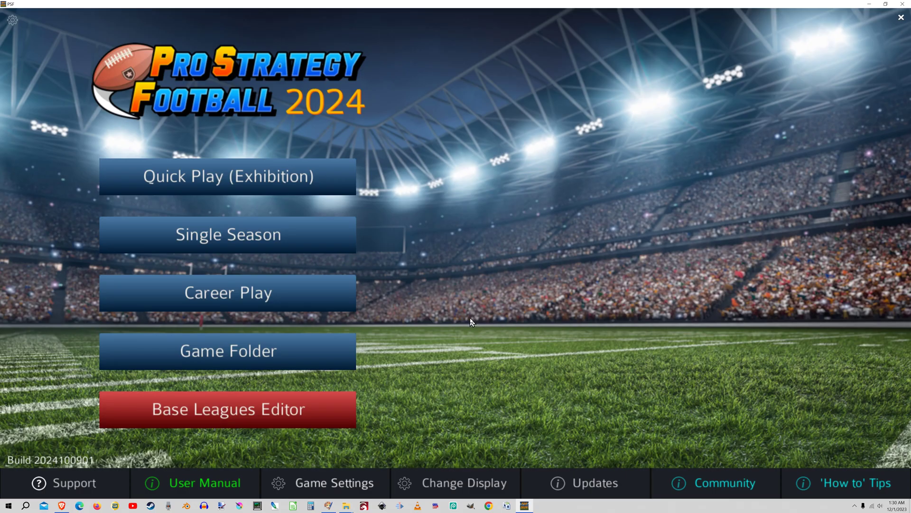
click(898, 6)
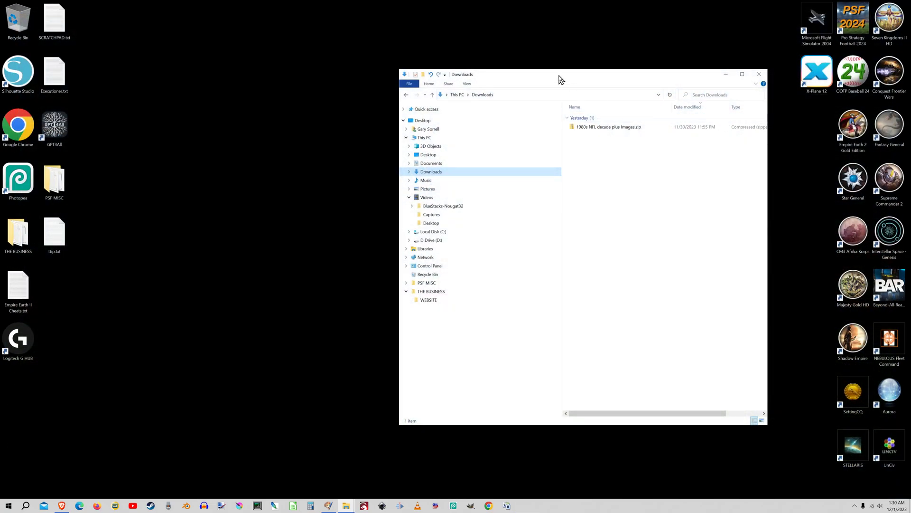
Reposition the File Explorer window, view the Documents folder, and return to the Downloads folder.
drag(555, 72, 578, 62)
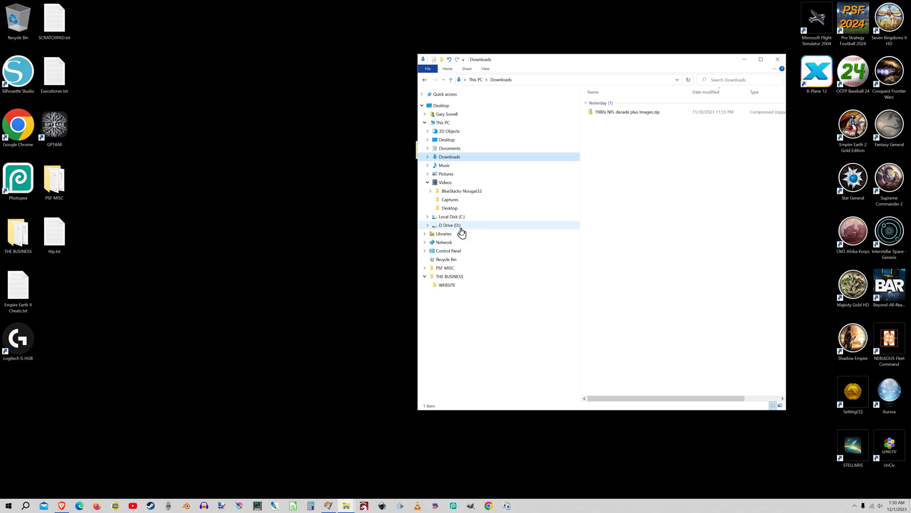
click(453, 151)
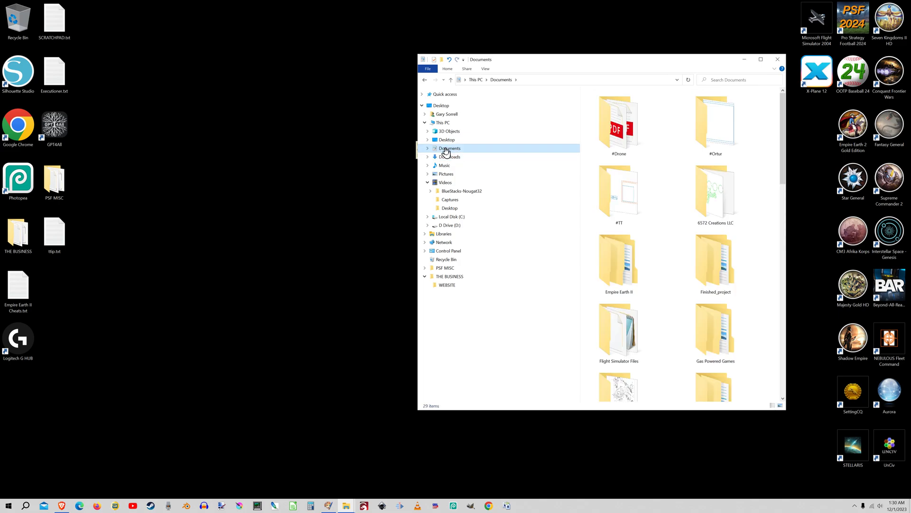
click(446, 157)
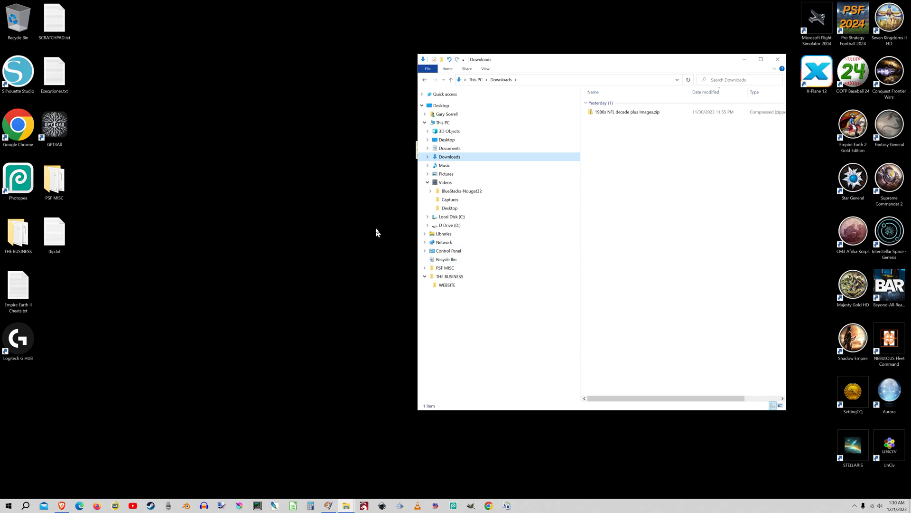
Open the psf2024 folder from drive D in a new File Explorer window and place it beside the original one.
click(427, 225)
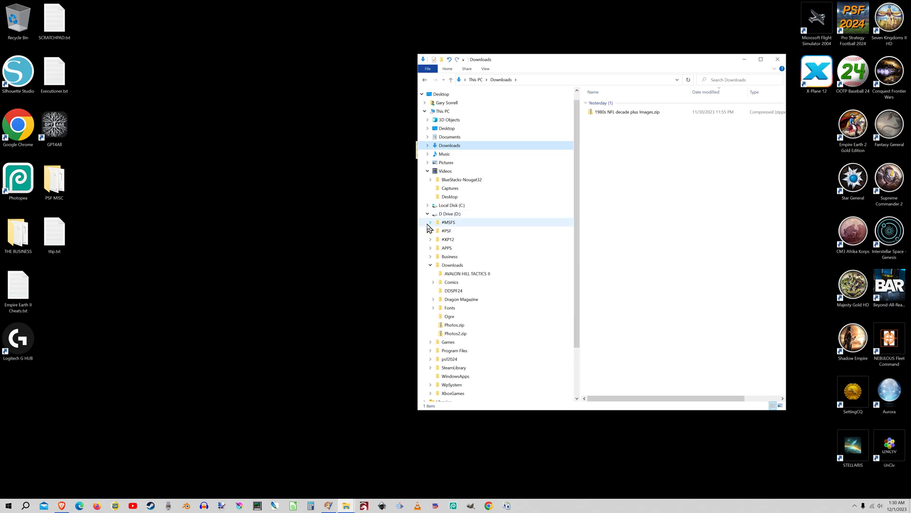
click(433, 264)
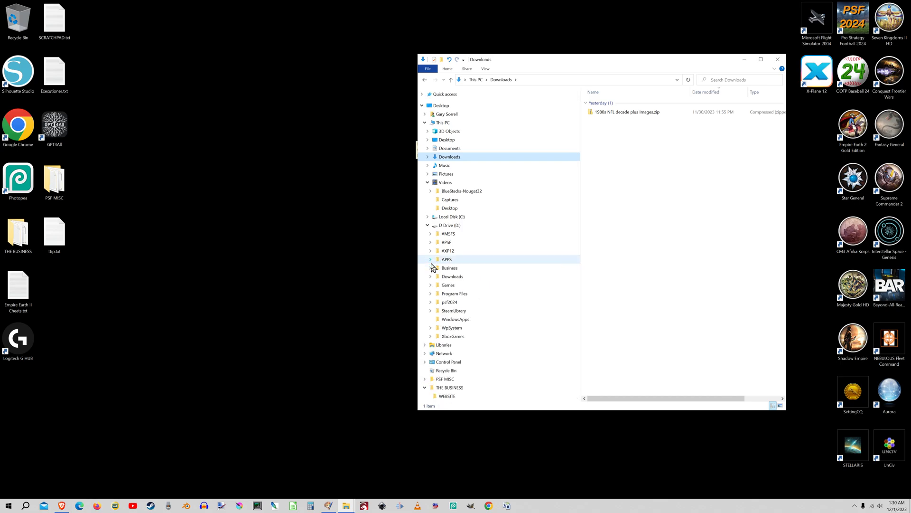
click(449, 303)
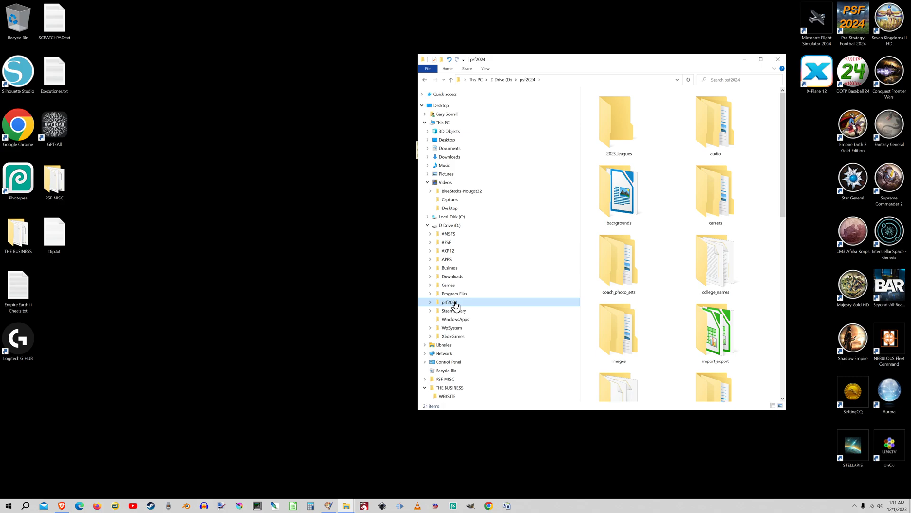
right_click(453, 305)
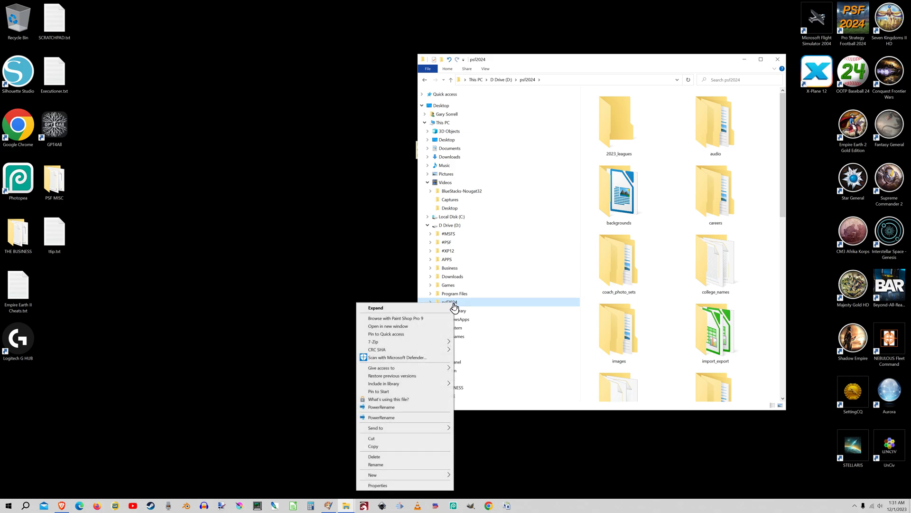
click(441, 324)
drag(522, 71, 124, 79)
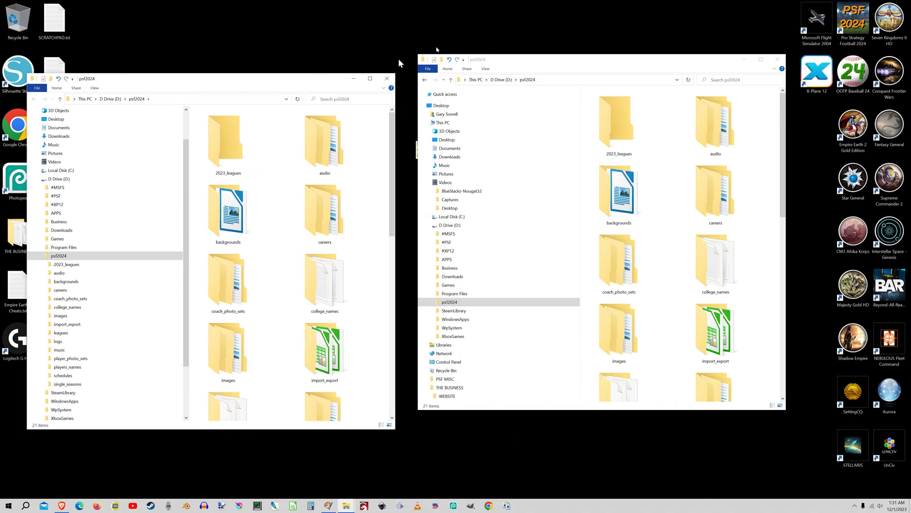
Tidy the original window's folder tree, show the Downloads folder in it, and align the psf2024 window alongside.
click(428, 183)
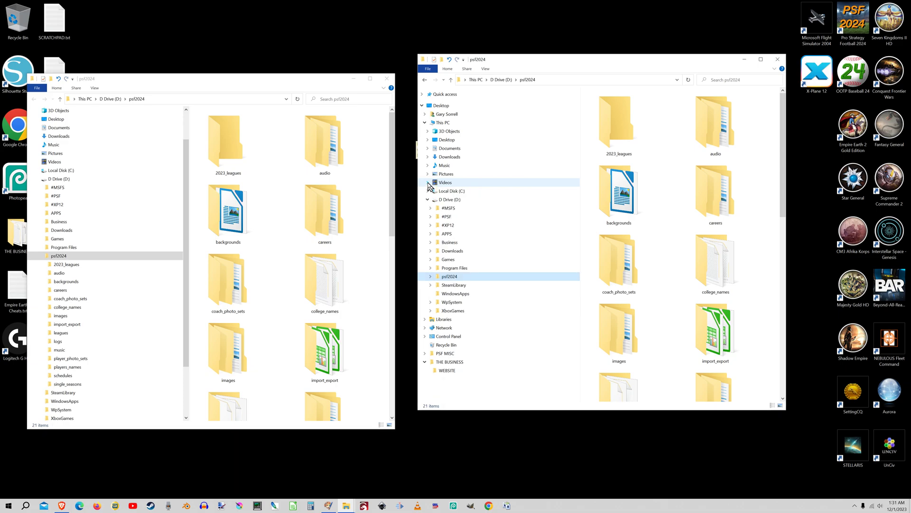
click(428, 199)
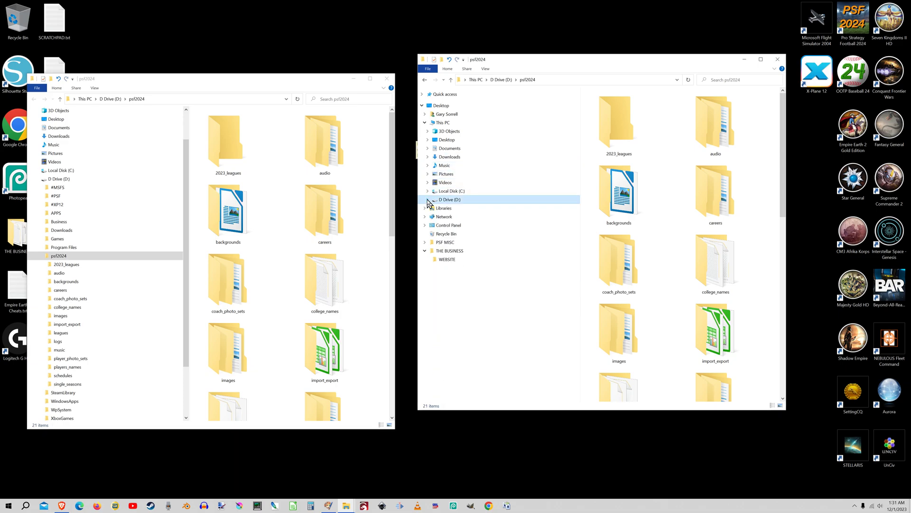
click(428, 157)
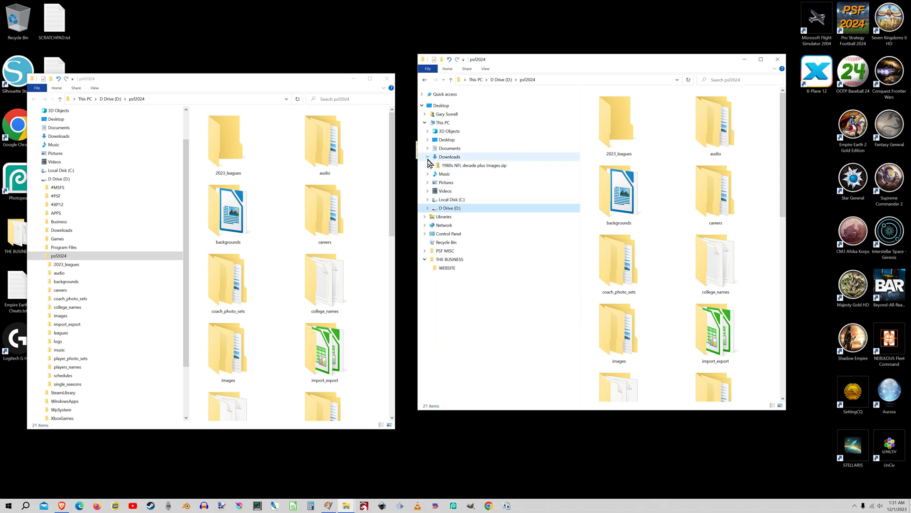
click(450, 157)
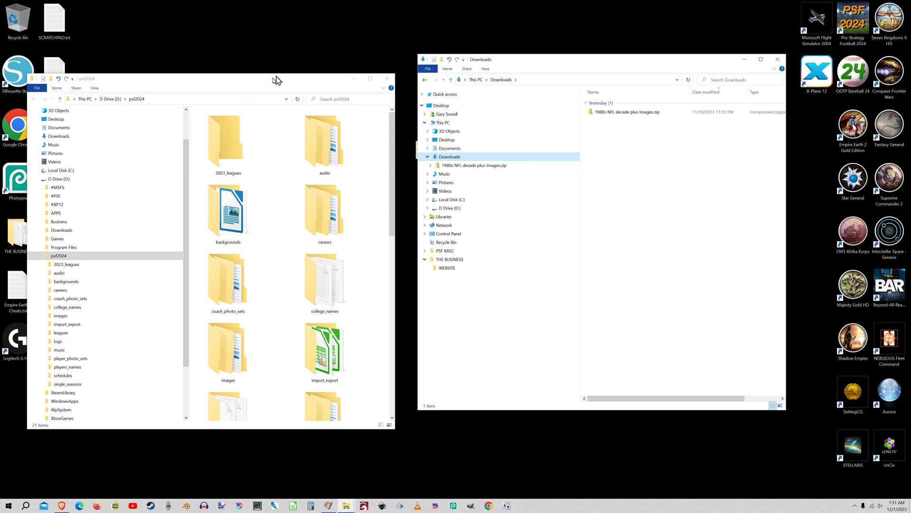
drag(264, 89, 277, 68)
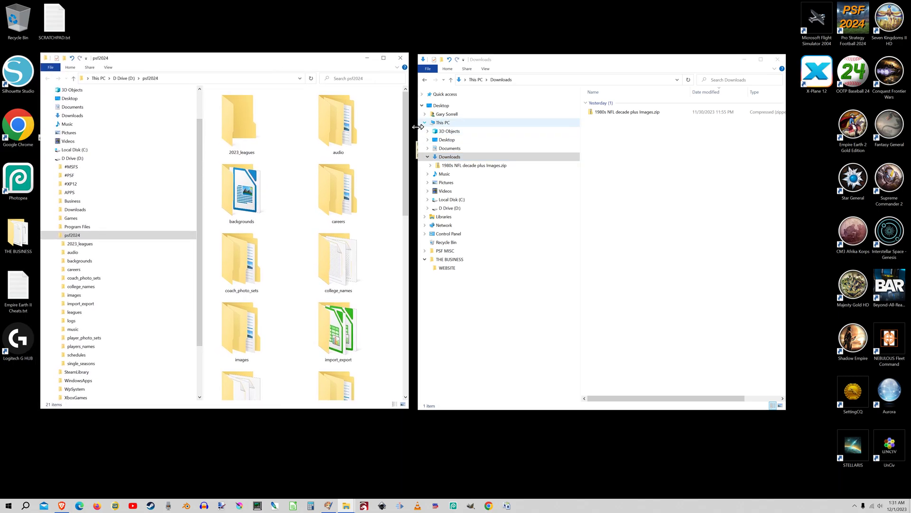
Examine the leagues and images folders inside 1980s NFL decade plus Images.zip.
click(431, 166)
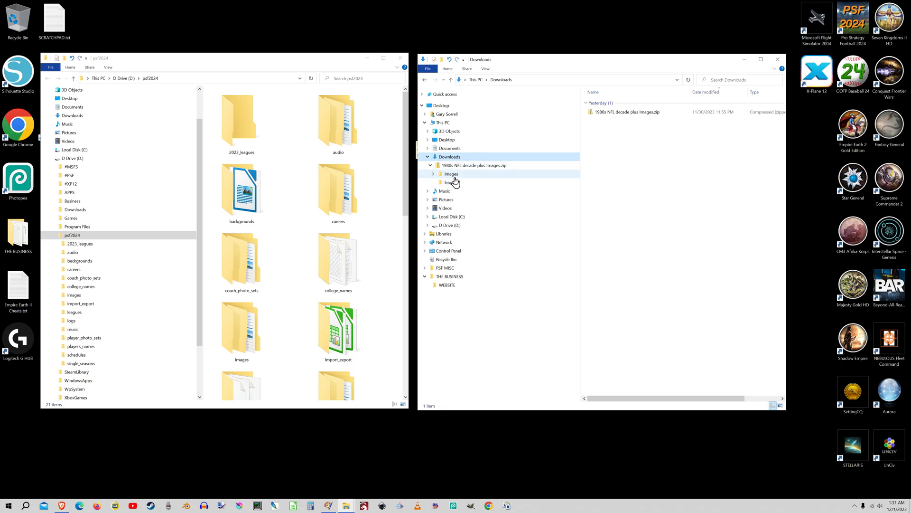
click(464, 168)
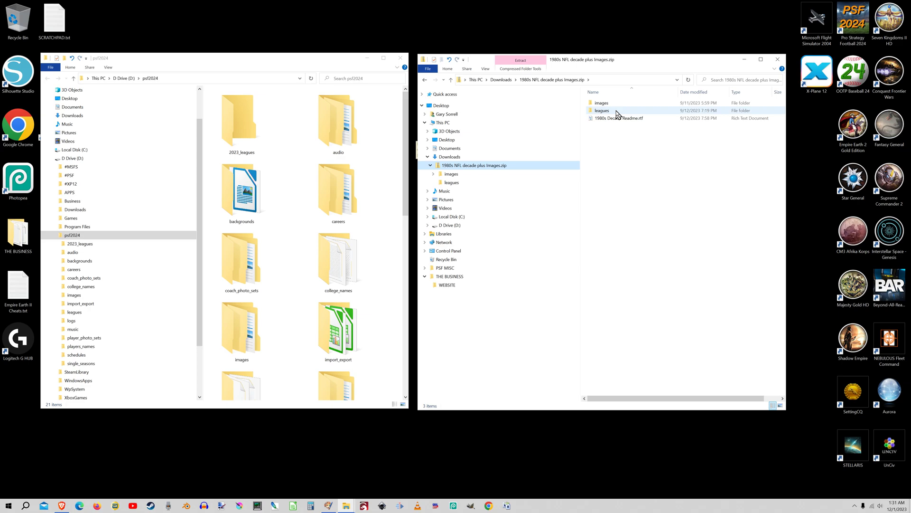
click(513, 185)
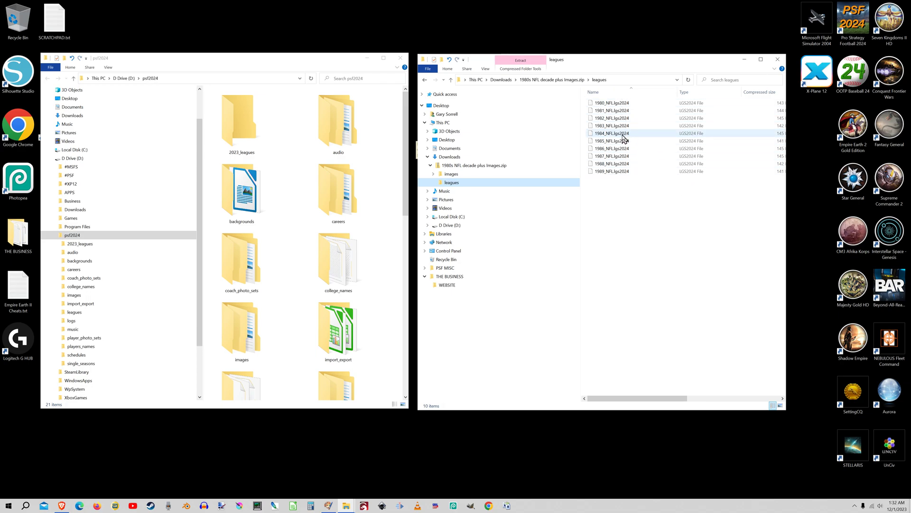
click(474, 176)
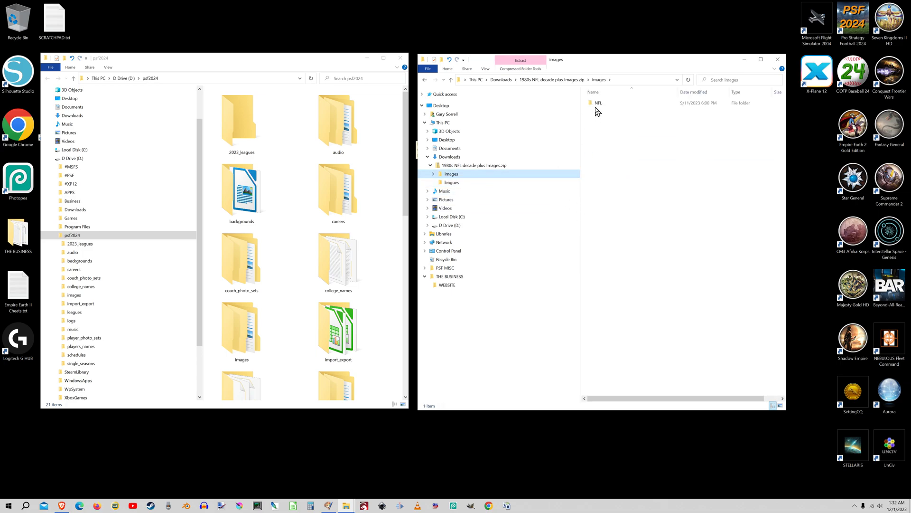
Try to copy the NFL folder from the archive's images folder into the images folder of psf2024.
click(598, 106)
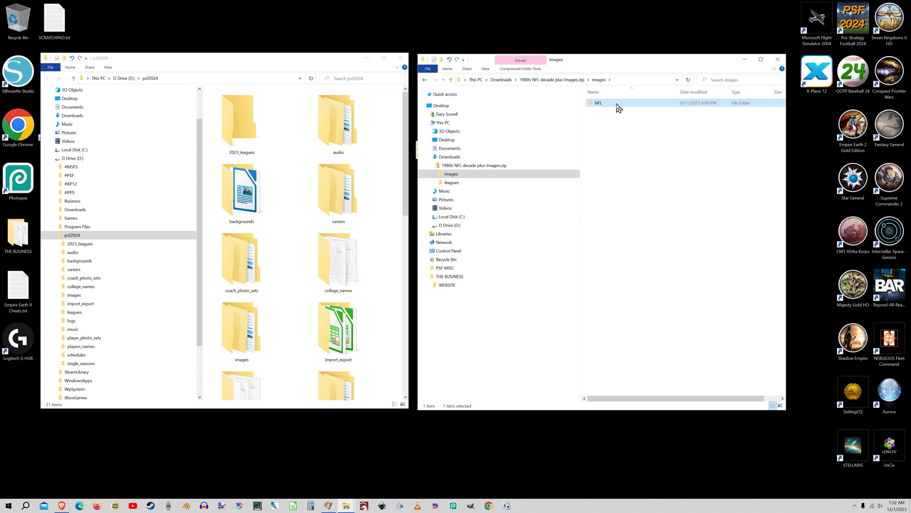
drag(618, 109, 135, 300)
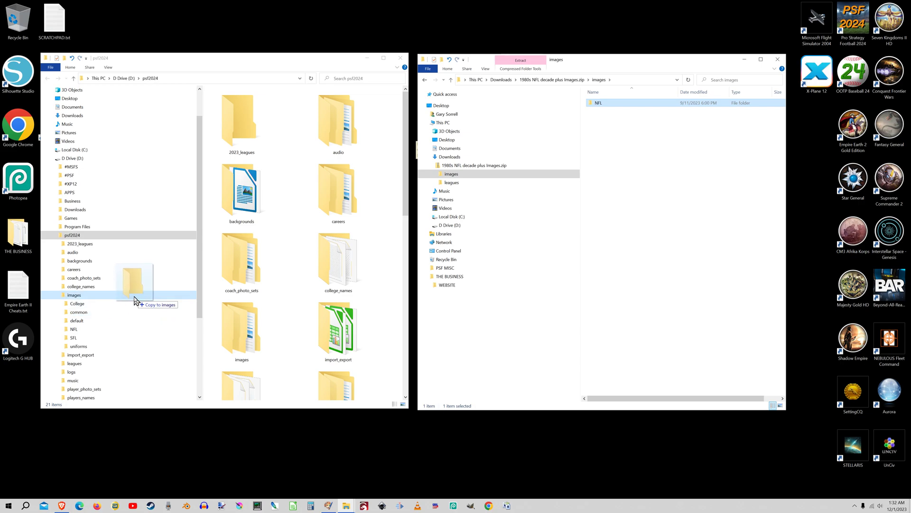
drag(136, 300, 593, 155)
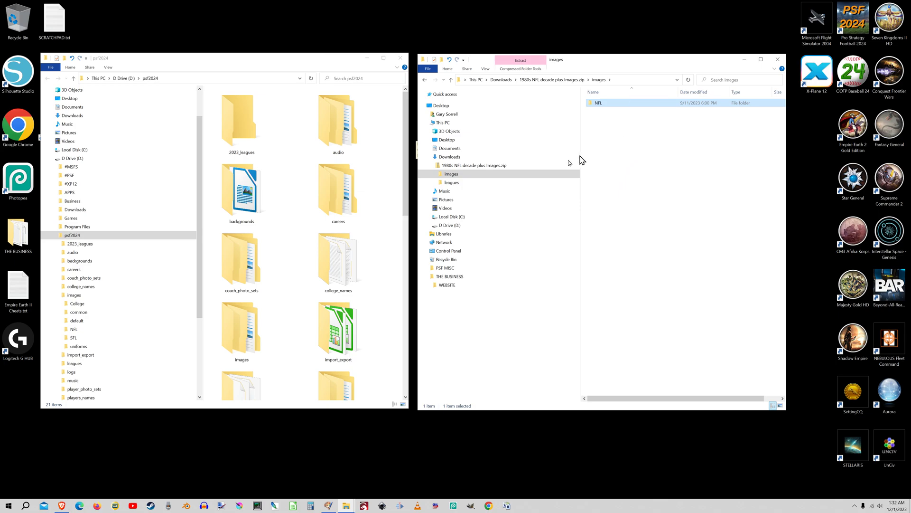
Try to copy all the 1980 to 1989 NFL league files from the archive into the leagues folder of psf2024.
click(452, 183)
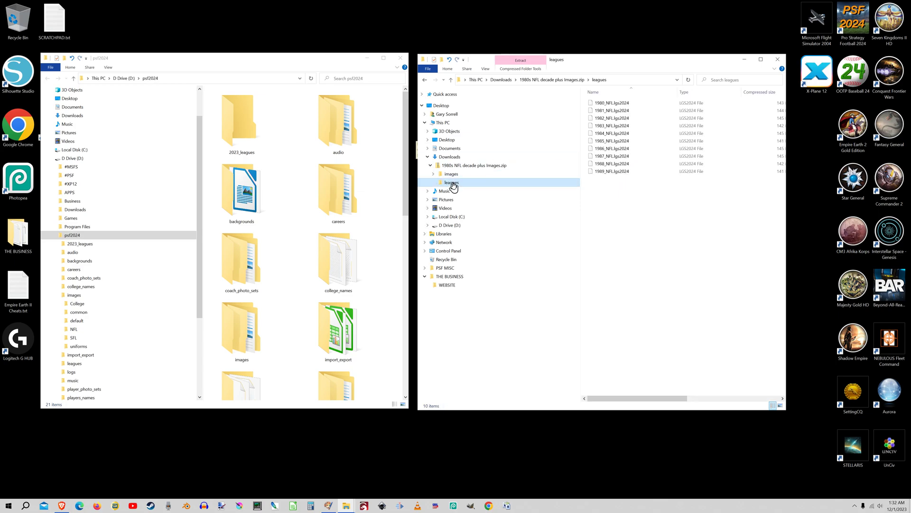
drag(614, 187, 593, 101)
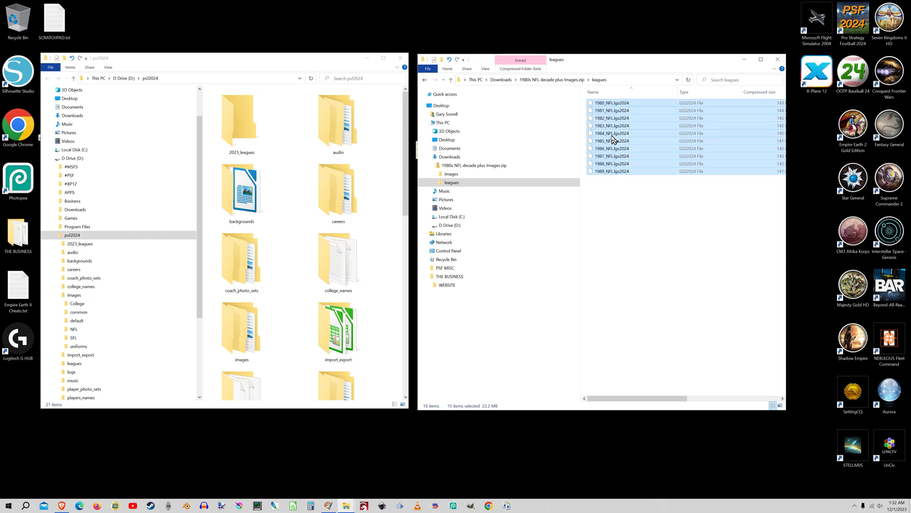
drag(612, 138, 172, 365)
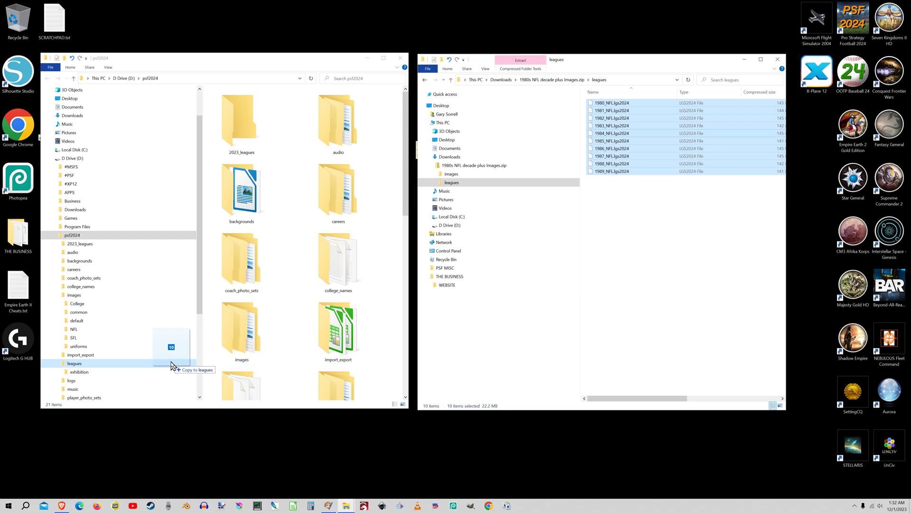
drag(171, 365, 675, 212)
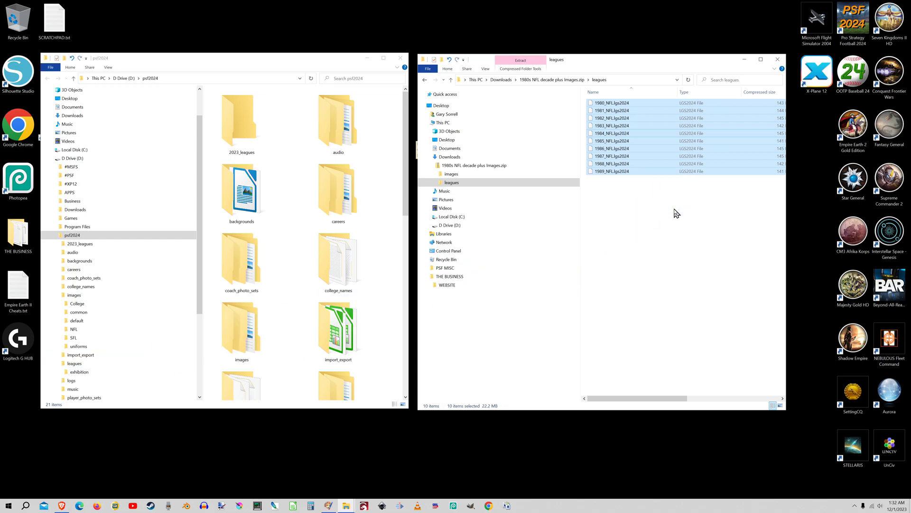
Return to the archive's top level and select its images and leagues folders together.
click(475, 166)
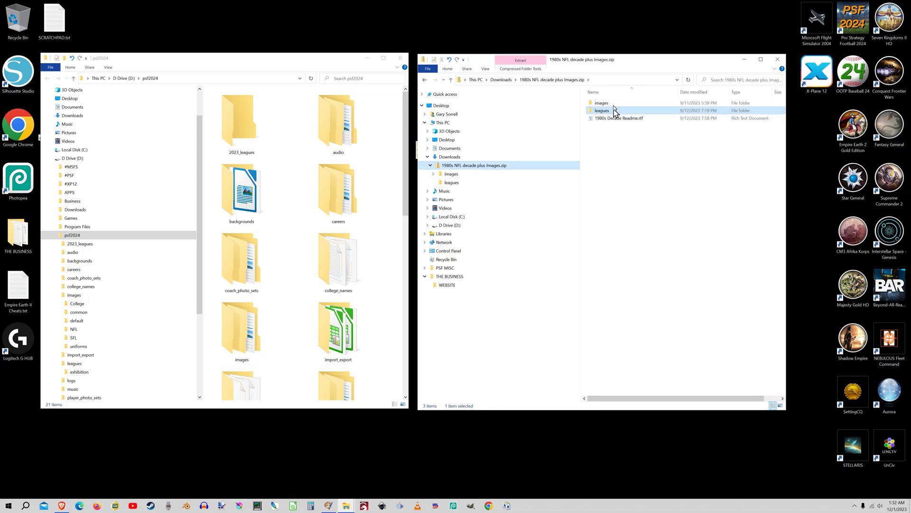
click(611, 144)
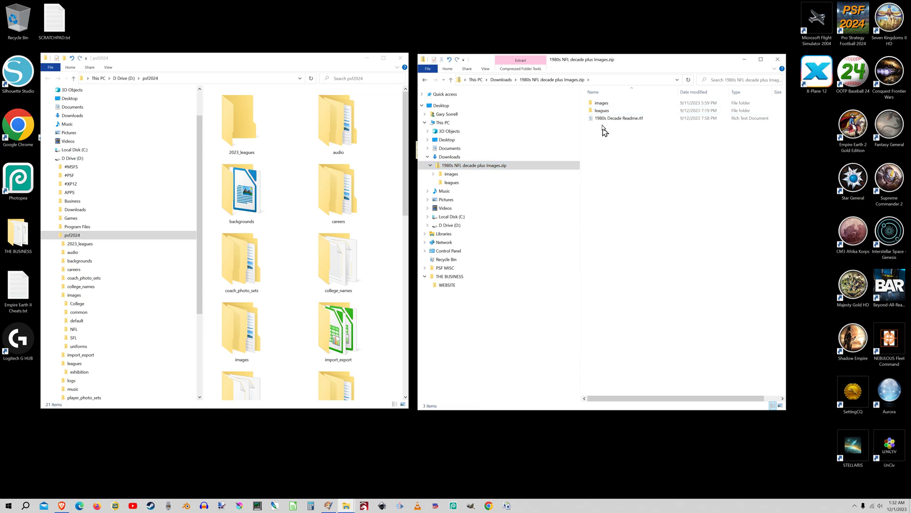
drag(584, 101, 683, 213)
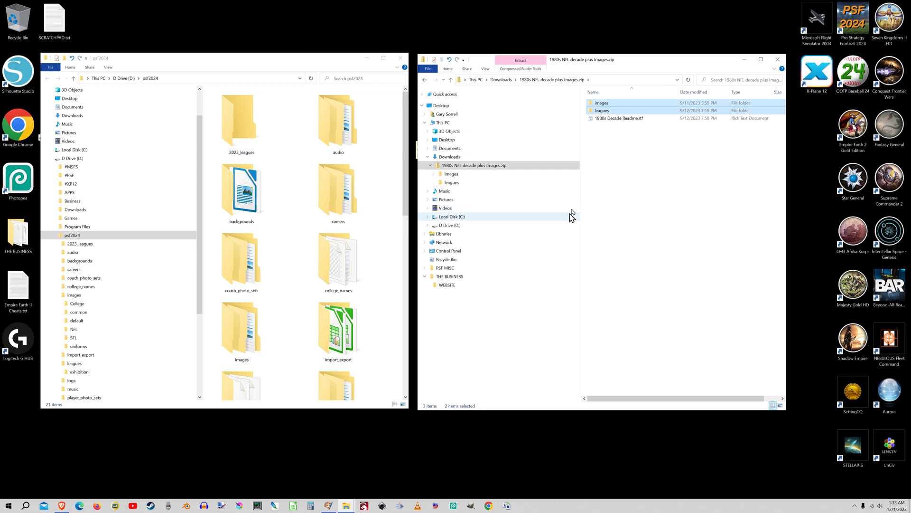
Compare the league files in the archive's leagues folder with those in the leagues folder of psf2024.
click(484, 186)
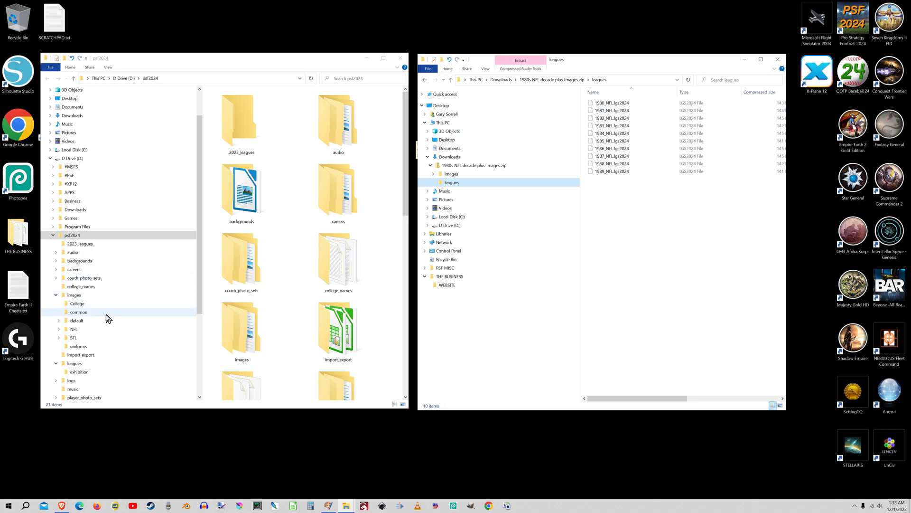
click(57, 296)
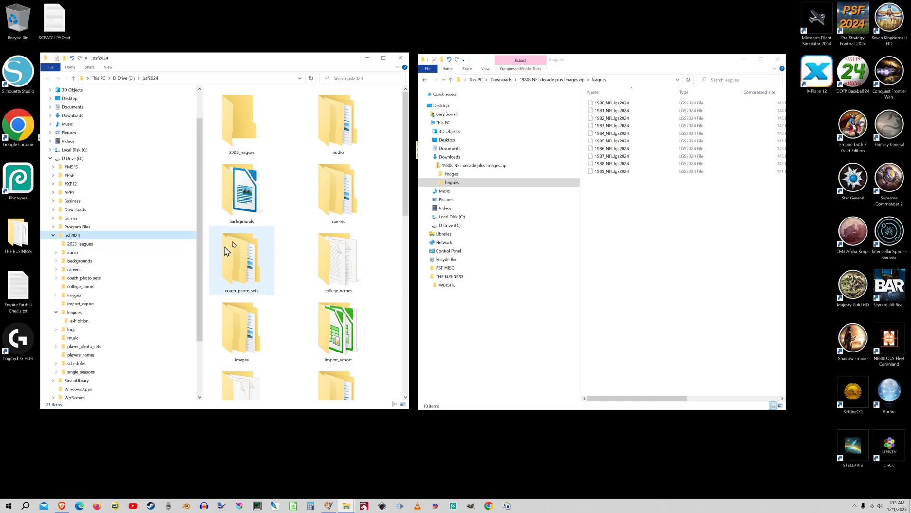
double_click(244, 242)
key(alt+Left)
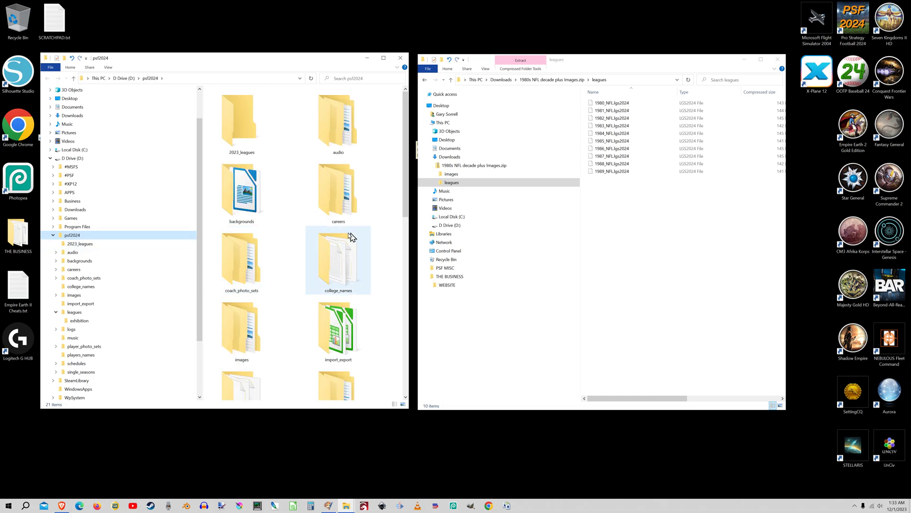
scroll(351, 239, down, 3)
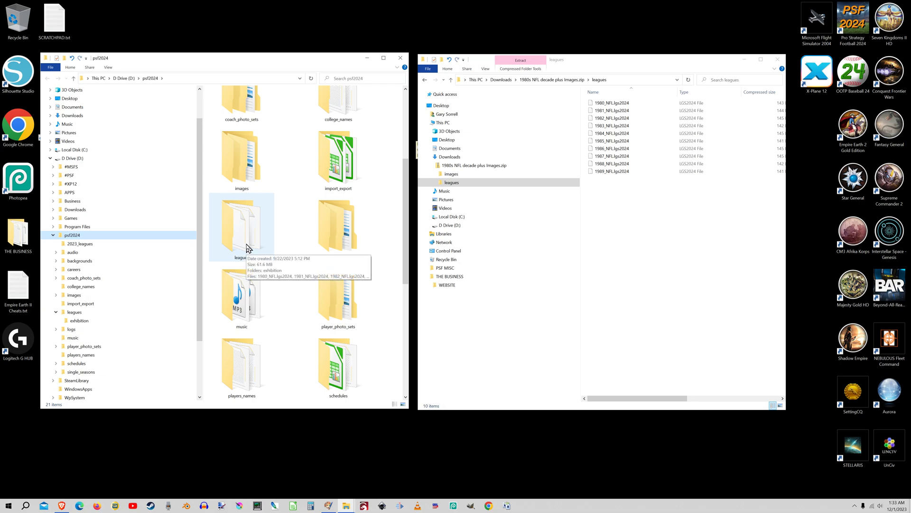
click(74, 312)
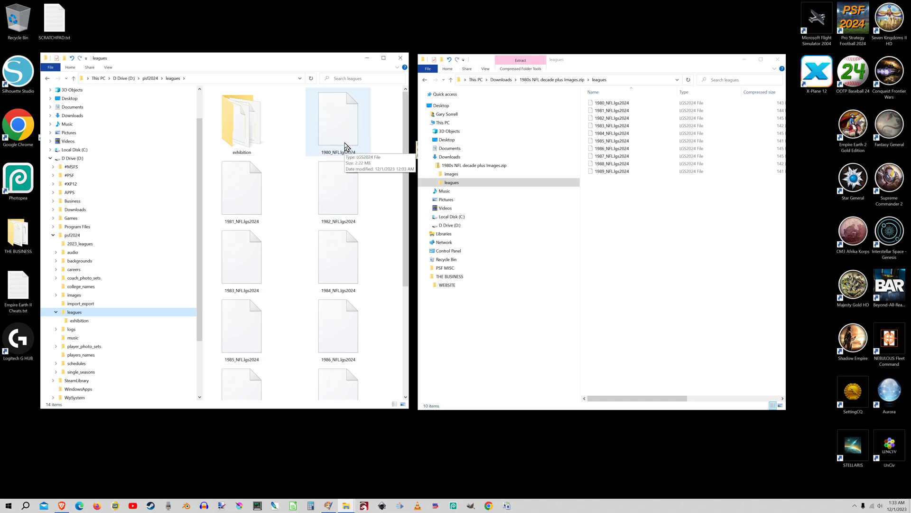
scroll(268, 272, down, 3)
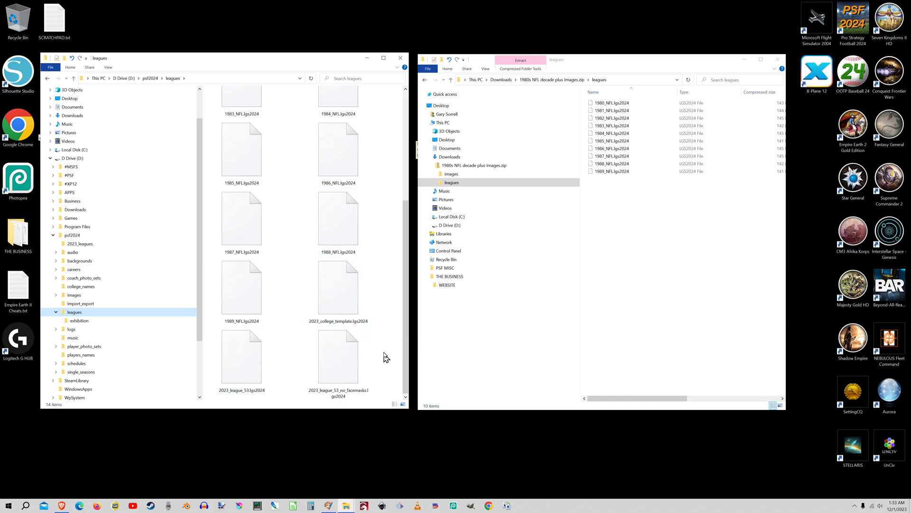
scroll(294, 258, up, 3)
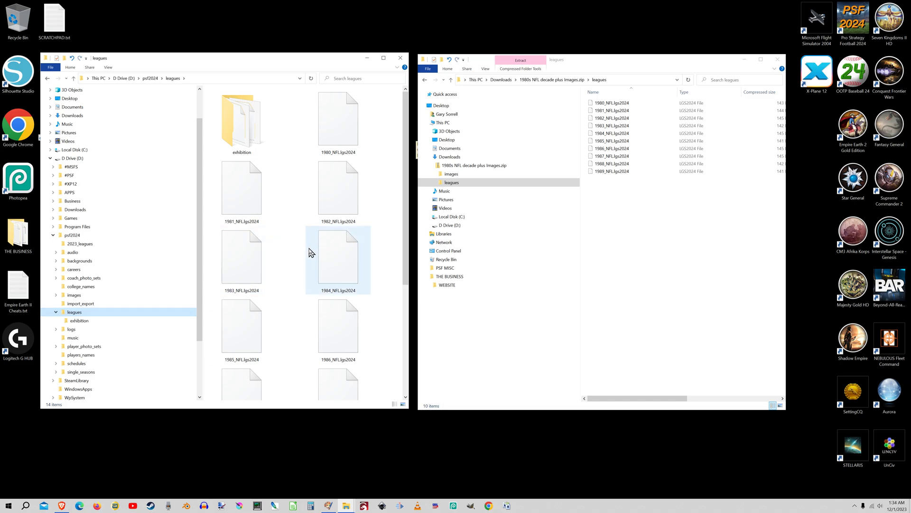
click(612, 173)
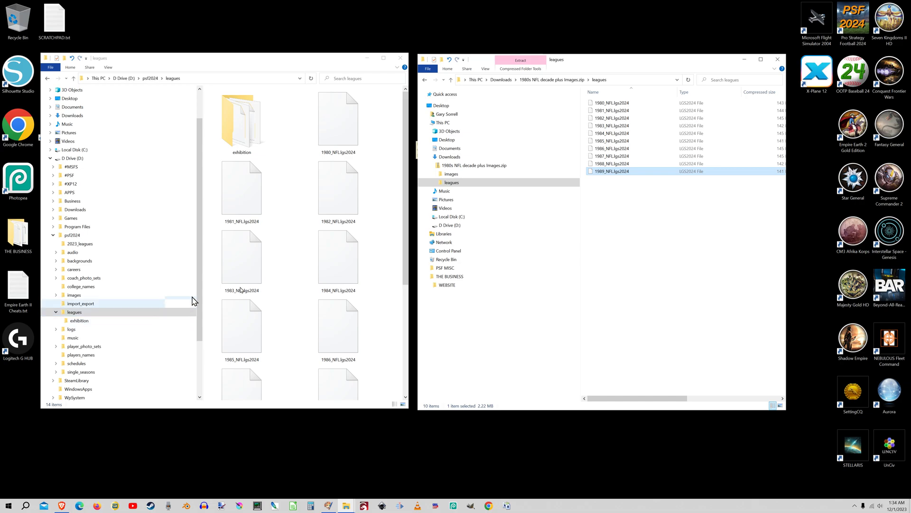
Examine the subfolders of the NFL folder inside the archive's images folder and return to images.
click(451, 175)
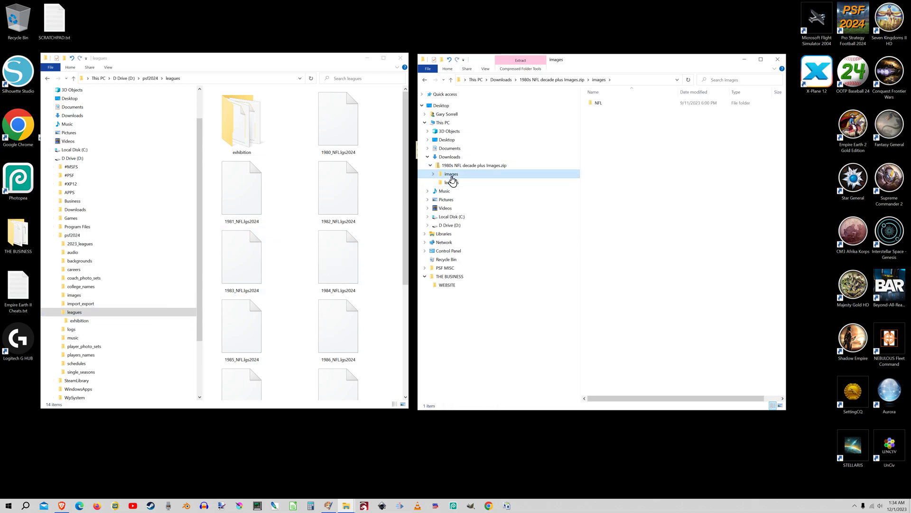
click(434, 174)
click(456, 182)
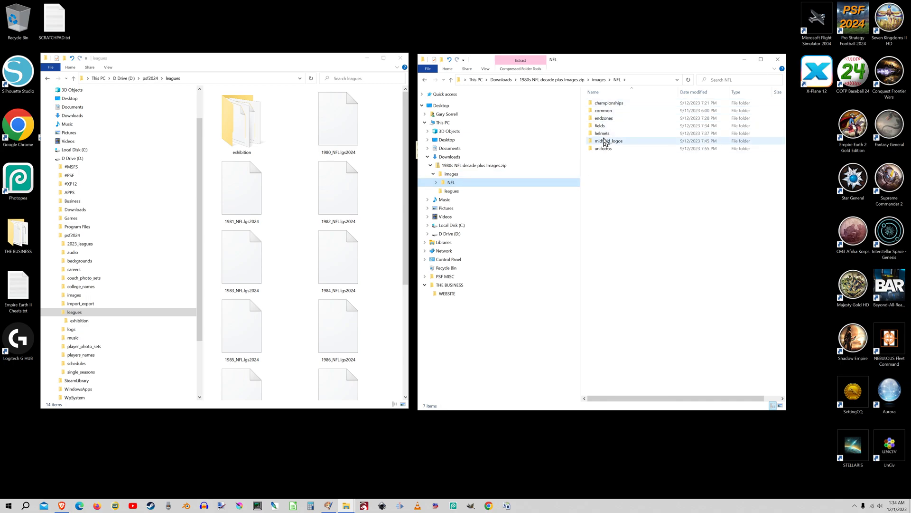
click(459, 174)
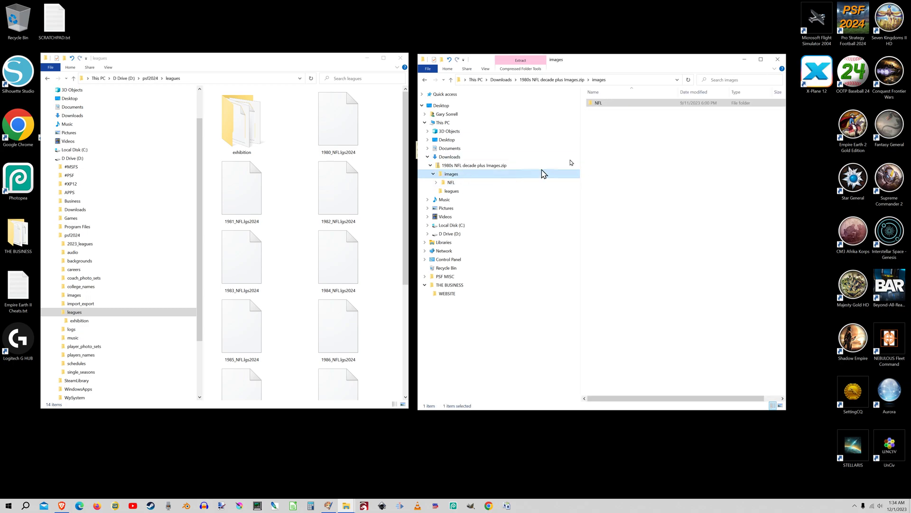
Compare the images folder of psf2024 with the NFL folder inside the archive's images folder.
drag(607, 109, 94, 304)
mouse_move(470, 176)
mouse_down()
mouse_move(179, 176)
mouse_move(189, 228)
mouse_move(138, 238)
mouse_move(484, 175)
mouse_up()
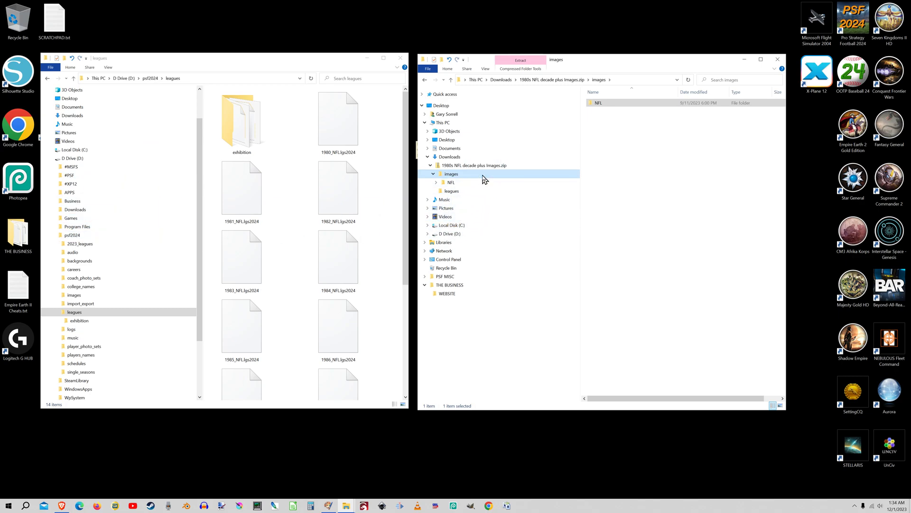
click(99, 294)
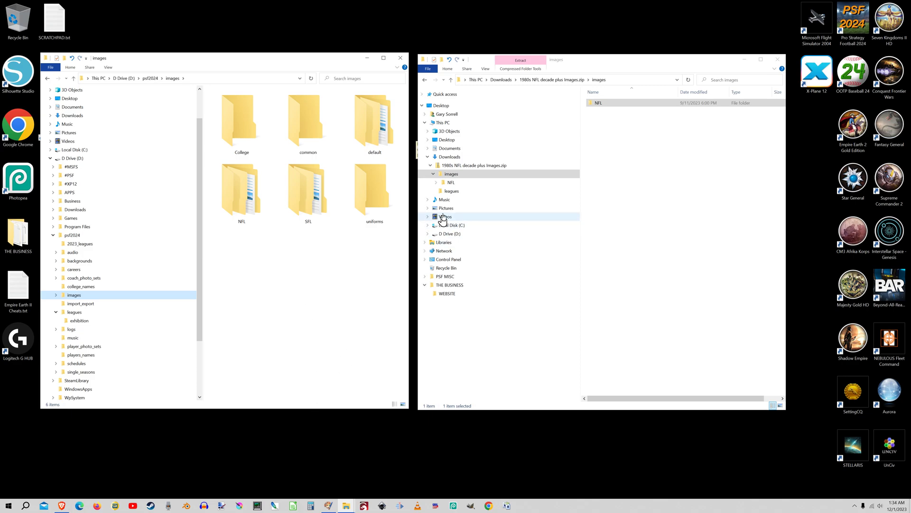
click(452, 184)
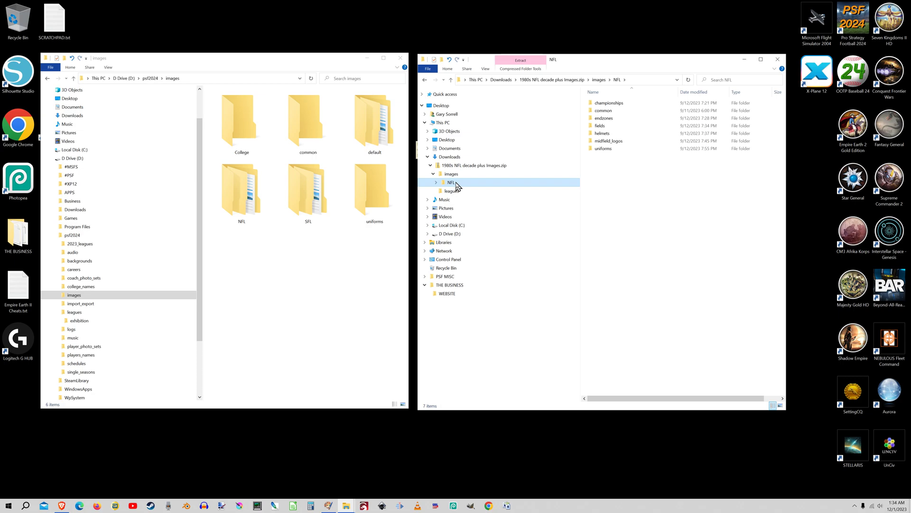
Open the archive's leagues folder and select the 1981 to 1989 NFL league files.
drag(456, 186, 479, 187)
click(471, 191)
drag(620, 199, 638, 255)
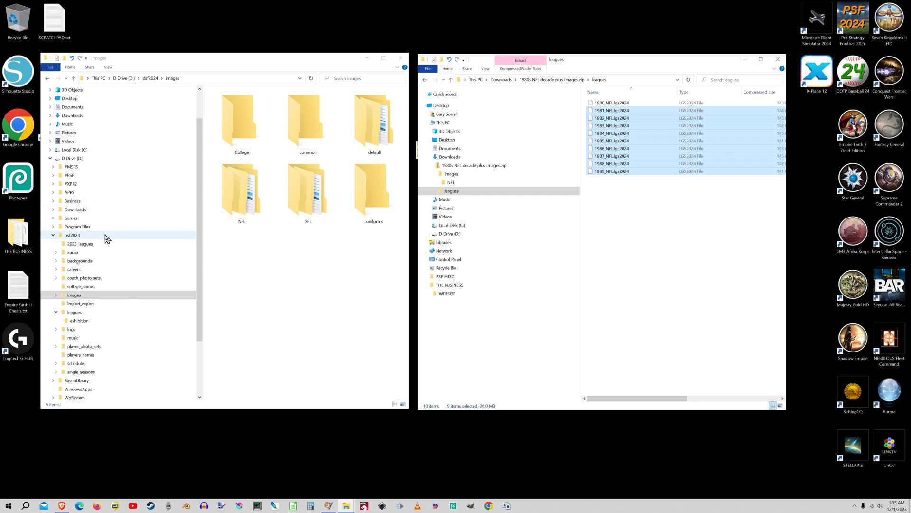
Examine the Steam\steamapps\common folder on drive C where Pro Strategy Football 2024 is installed, and collapse the drive's folder tree.
click(51, 150)
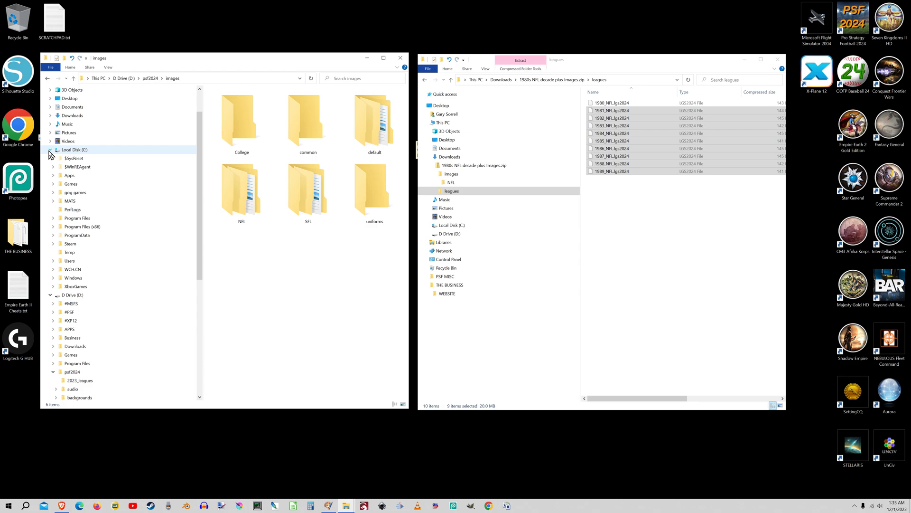
click(54, 244)
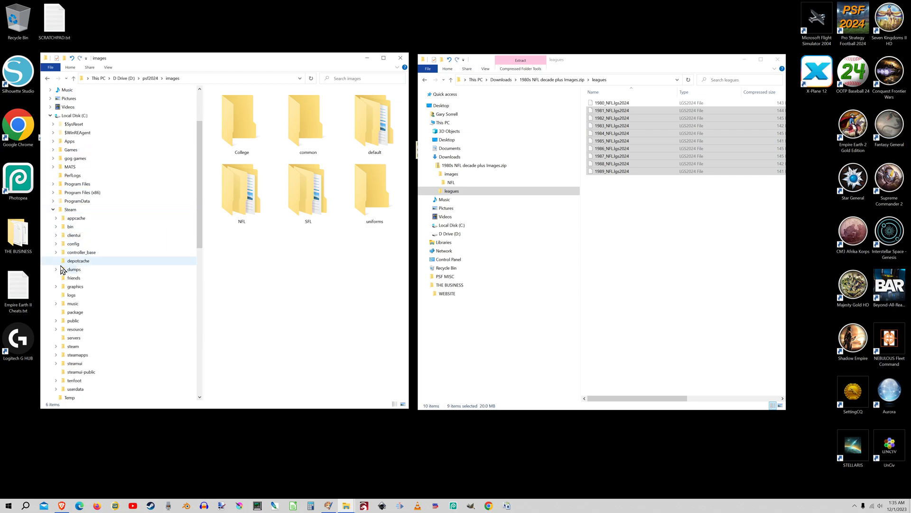
click(56, 355)
click(59, 346)
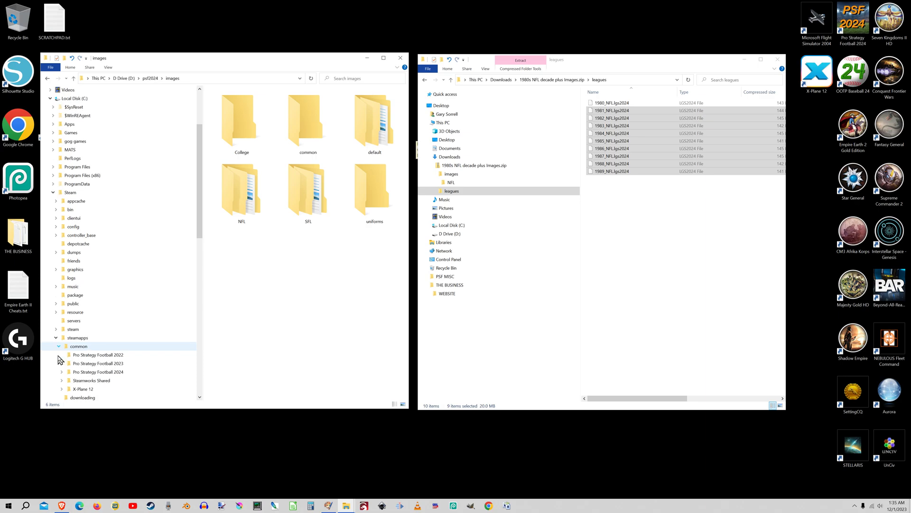
click(88, 350)
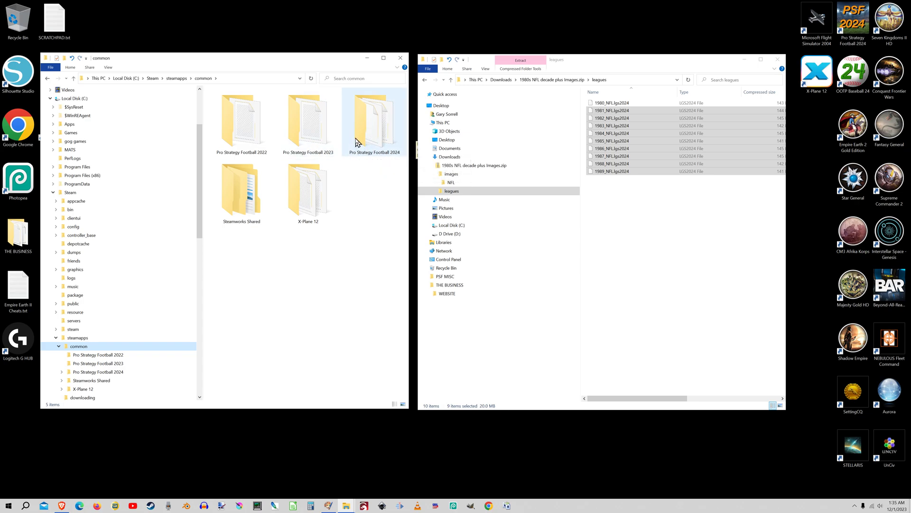
click(53, 193)
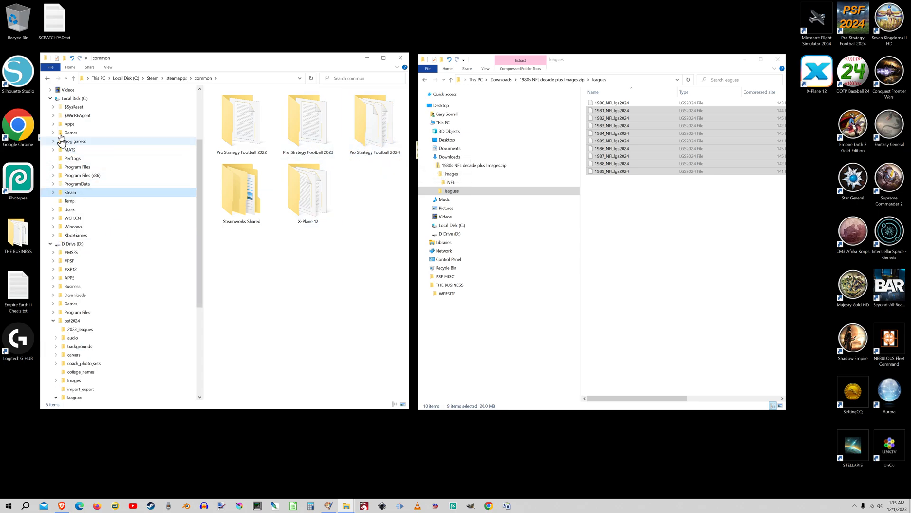
click(50, 99)
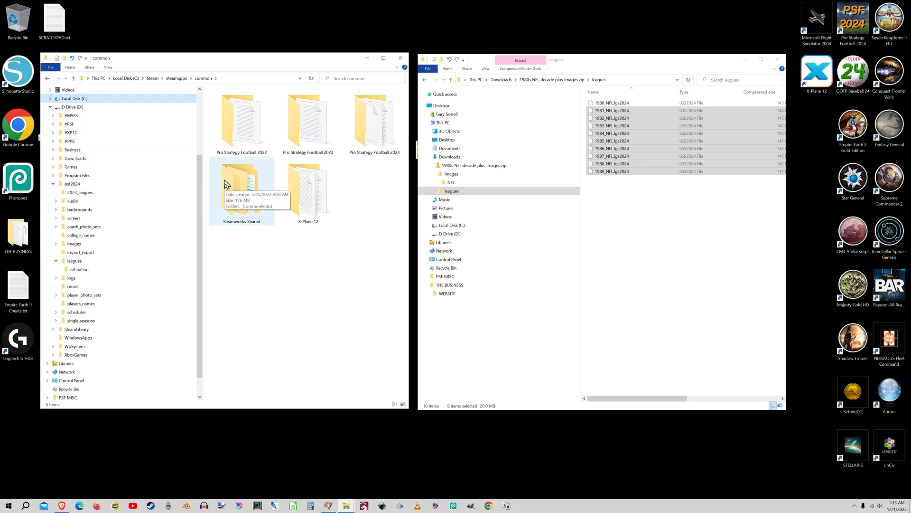
Look through the audio and schedules folders of psf2024 and return to the archive's top level.
click(75, 185)
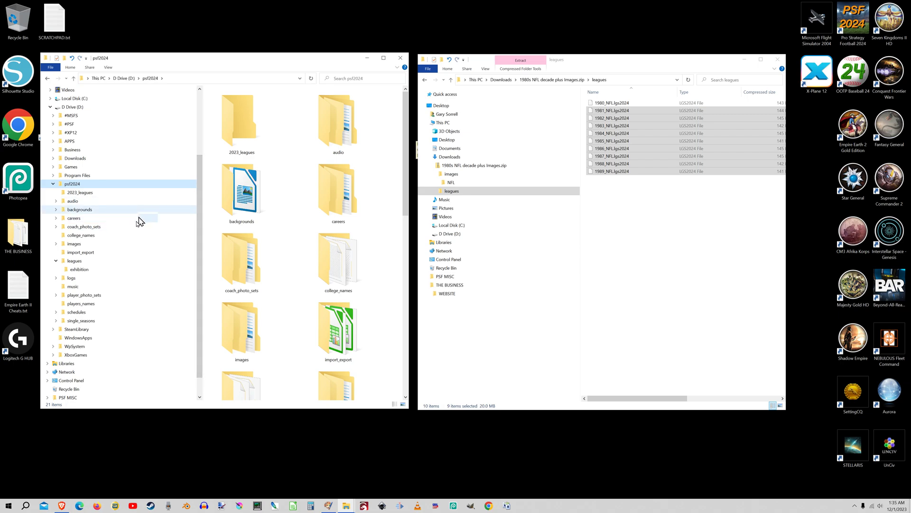
click(56, 260)
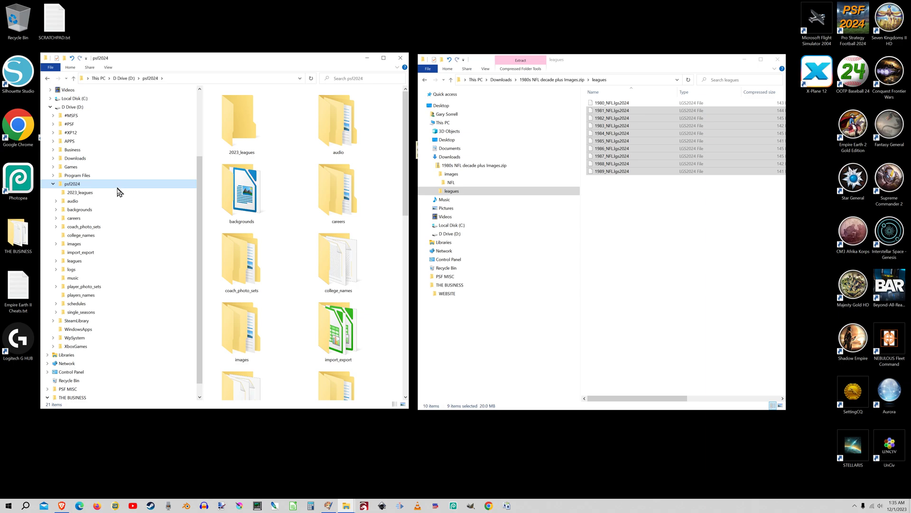
click(108, 201)
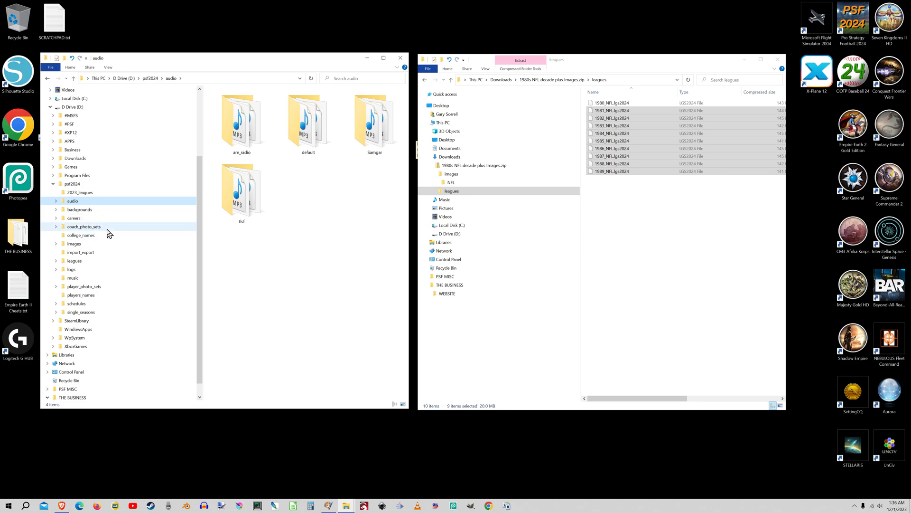
click(105, 304)
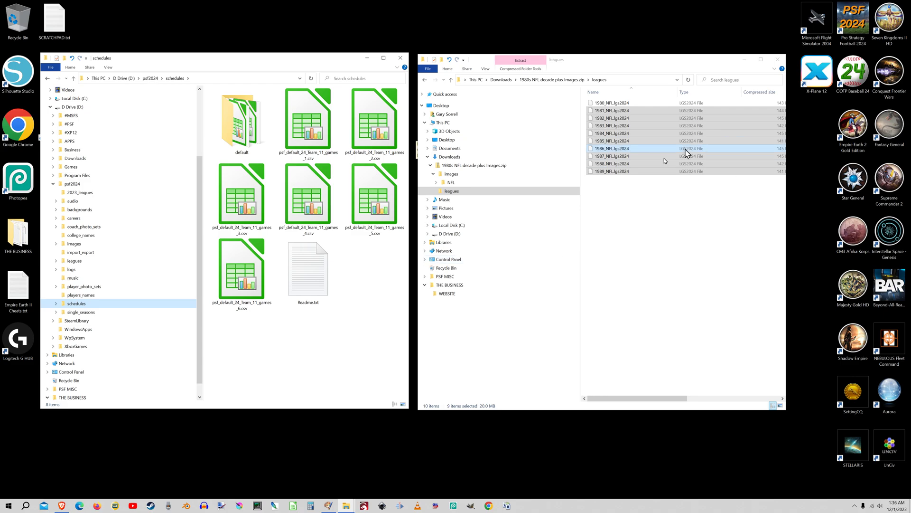
click(436, 179)
click(466, 166)
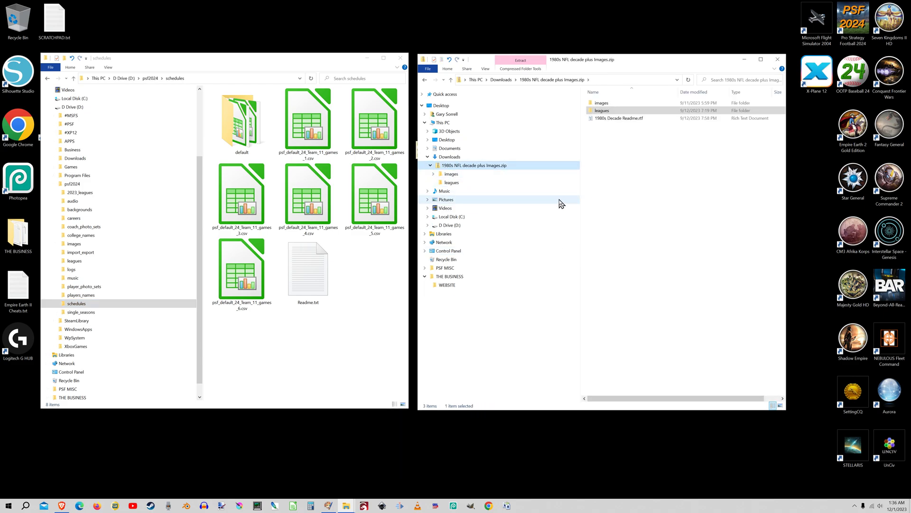
Examine the schedule files in the default subfolder of psf2024's schedules folder and return to schedules.
click(56, 304)
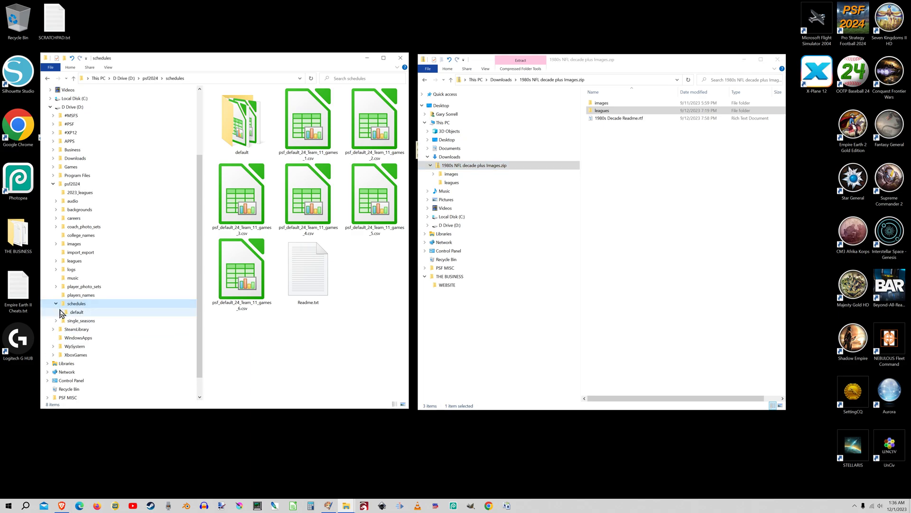
click(62, 312)
scroll(298, 189, down, 15)
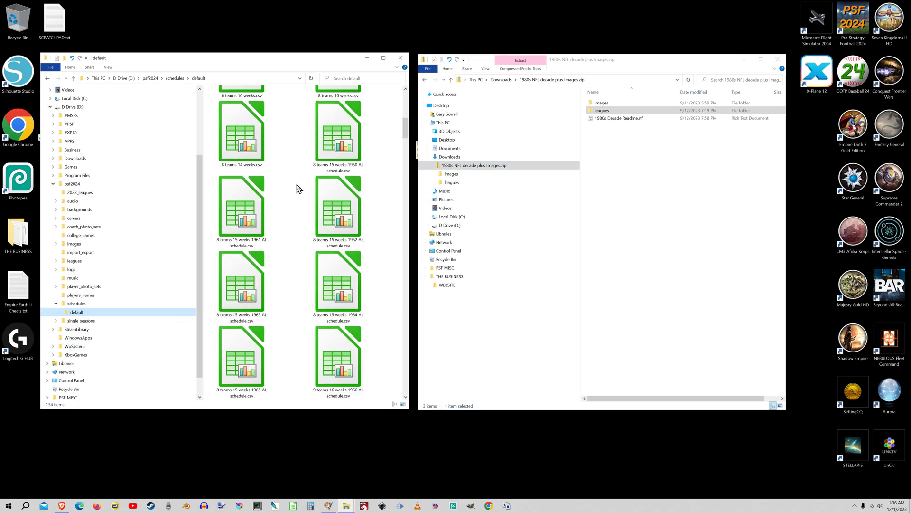
scroll(298, 191, down, 5)
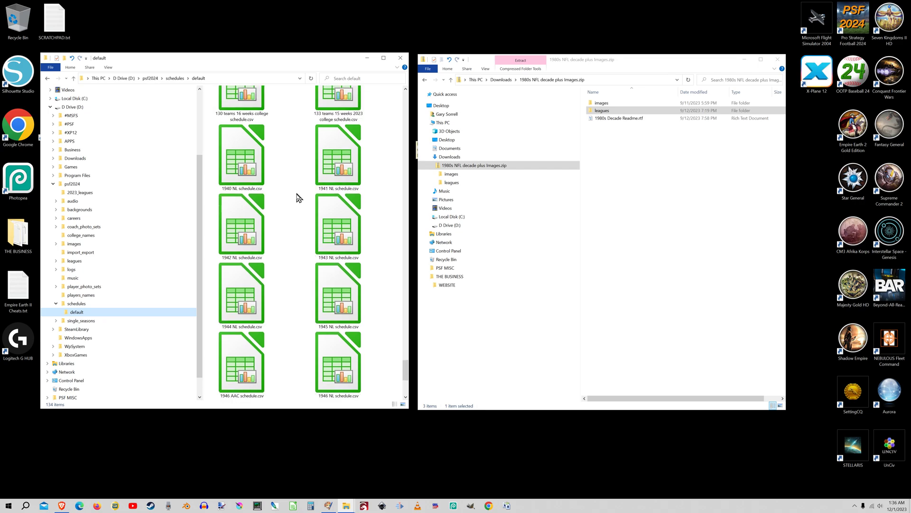
scroll(309, 248, up, 5)
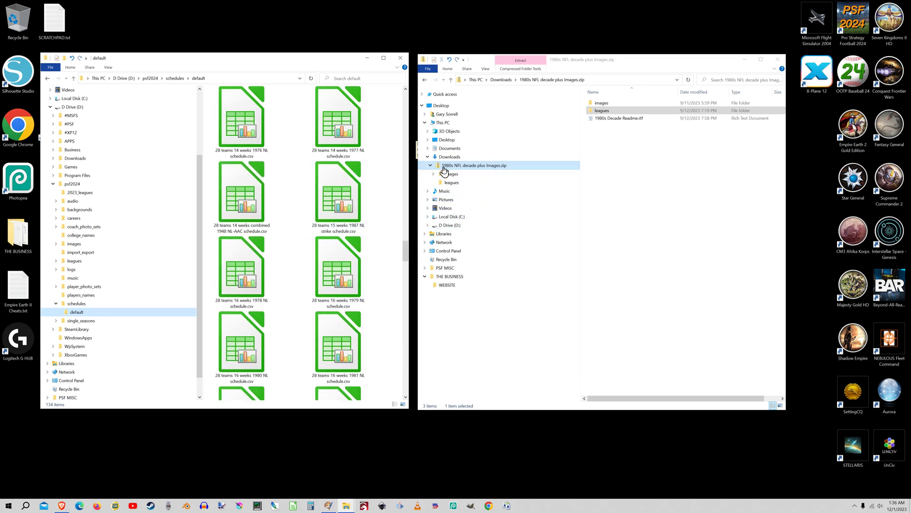
scroll(309, 254, up, 5)
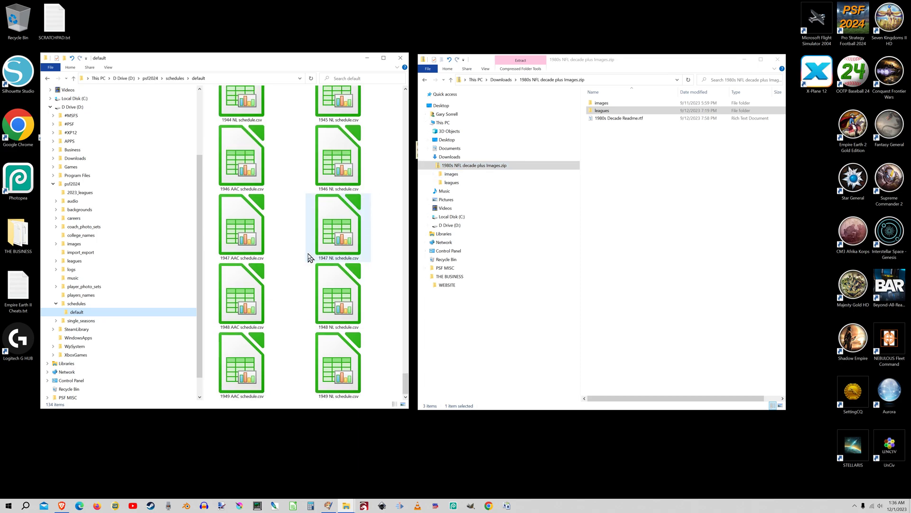
scroll(331, 335, up, 5)
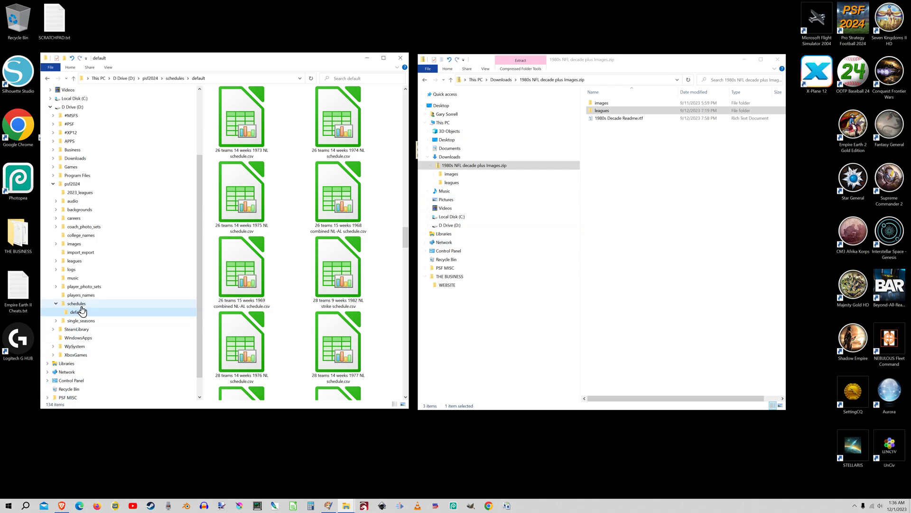
key(alt+Up)
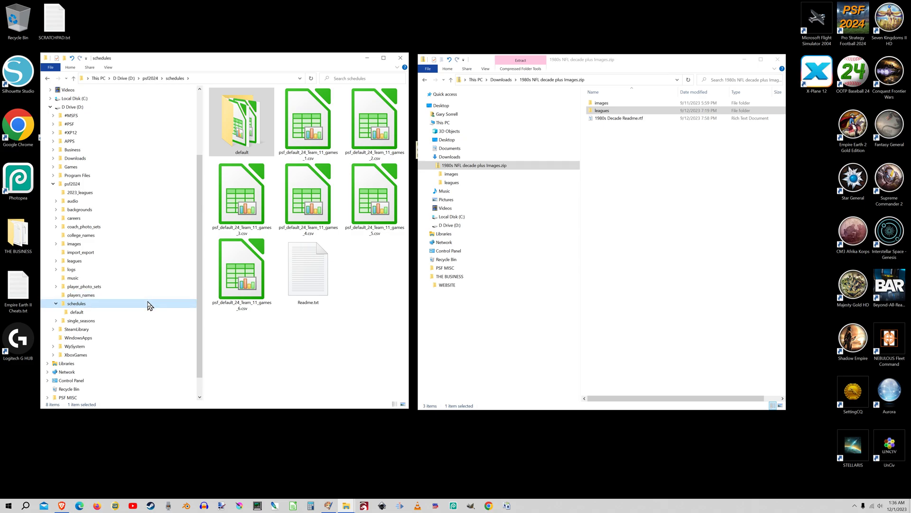
click(95, 312)
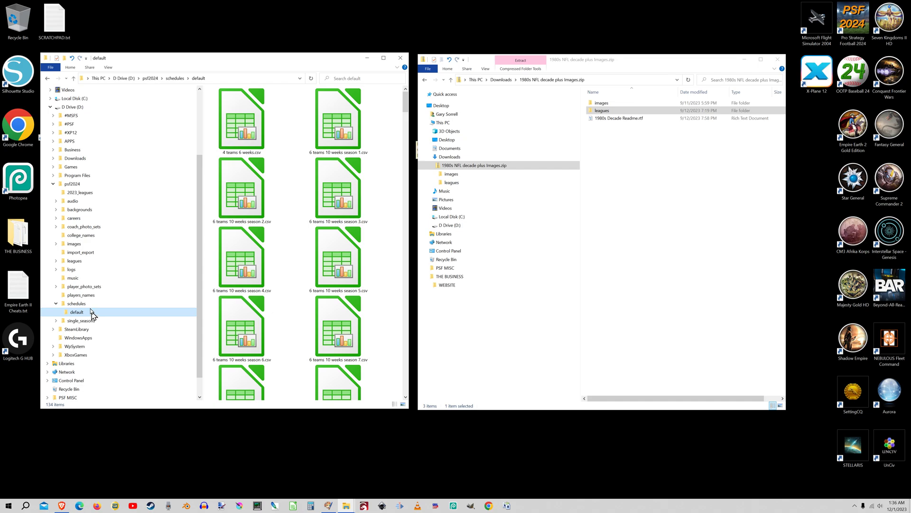
click(93, 304)
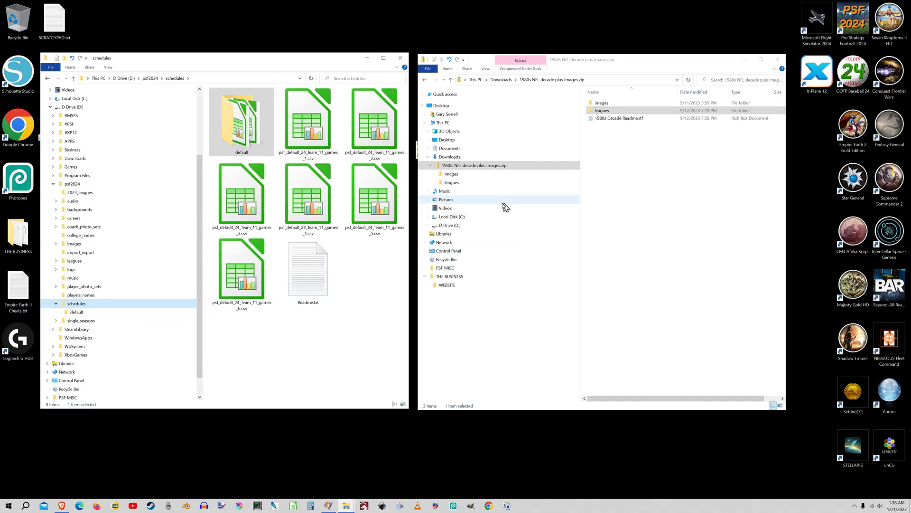
Extract 1980s NFL decade plus Images.zip in Downloads with 7-Zip into a folder of the same name.
click(434, 170)
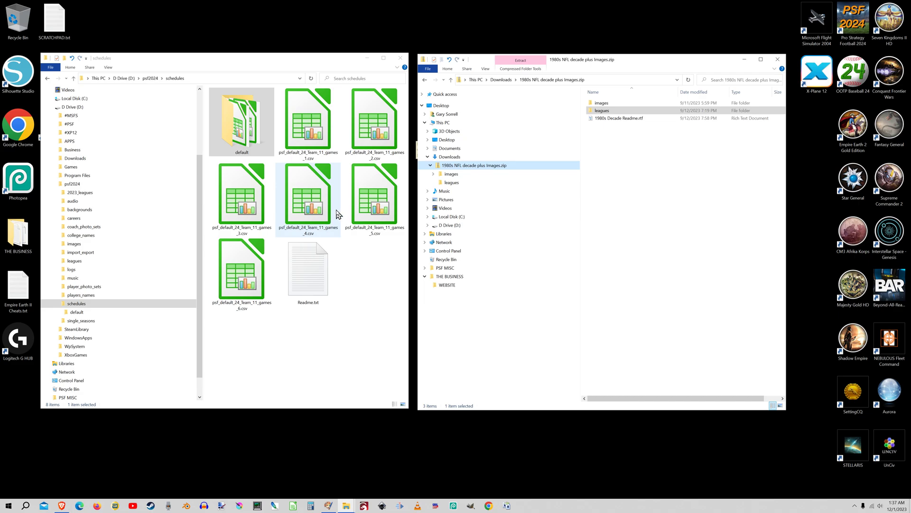
click(478, 161)
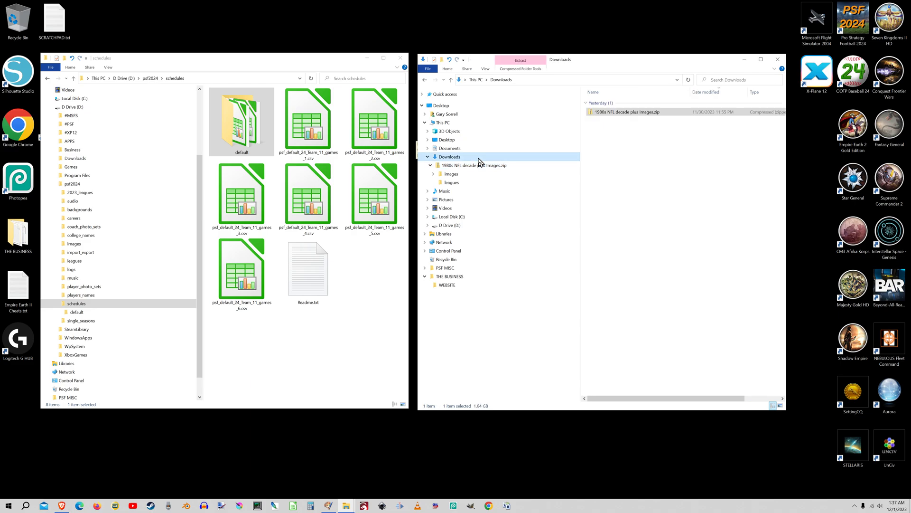
right_click(626, 115)
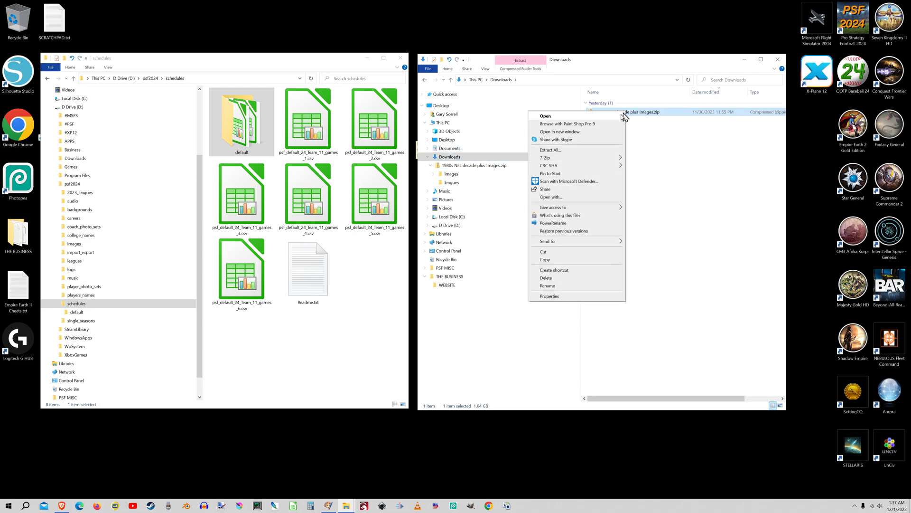
mouse_move(605, 160)
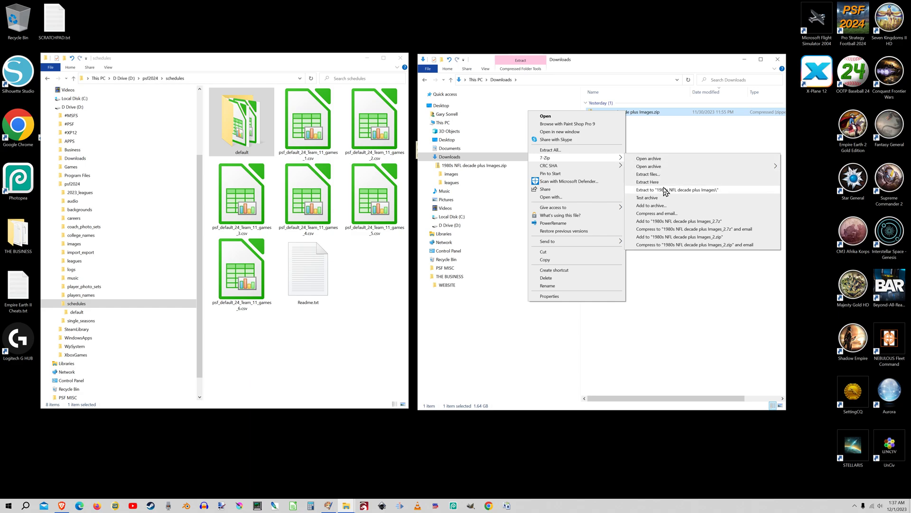
click(713, 190)
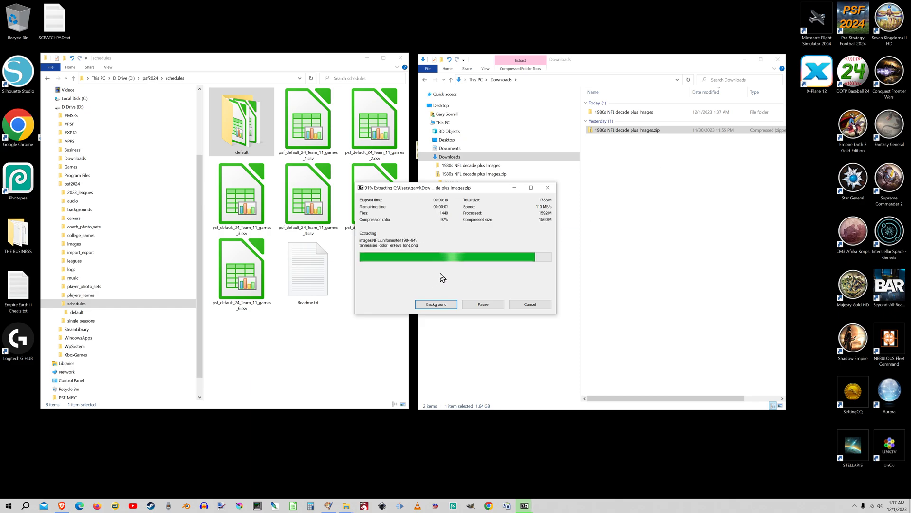
Open the extracted 1980s NFL decade plus Images folder and select its leagues folder.
click(430, 165)
click(448, 166)
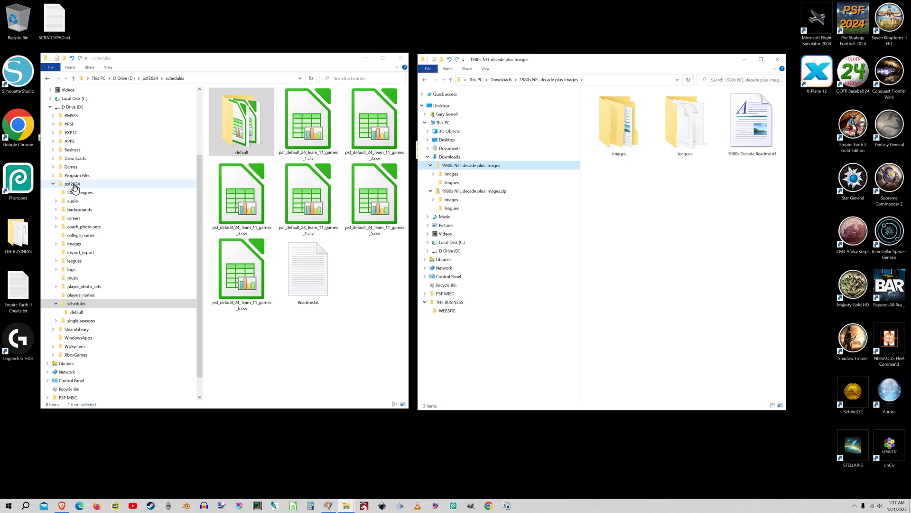
click(693, 144)
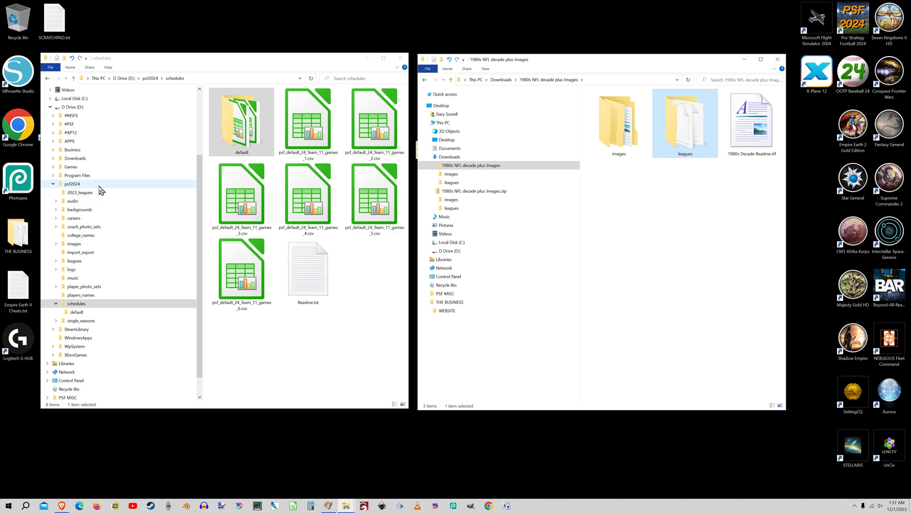
Compare the extracted images and leagues folders with the images and leagues folders of psf2024.
click(461, 177)
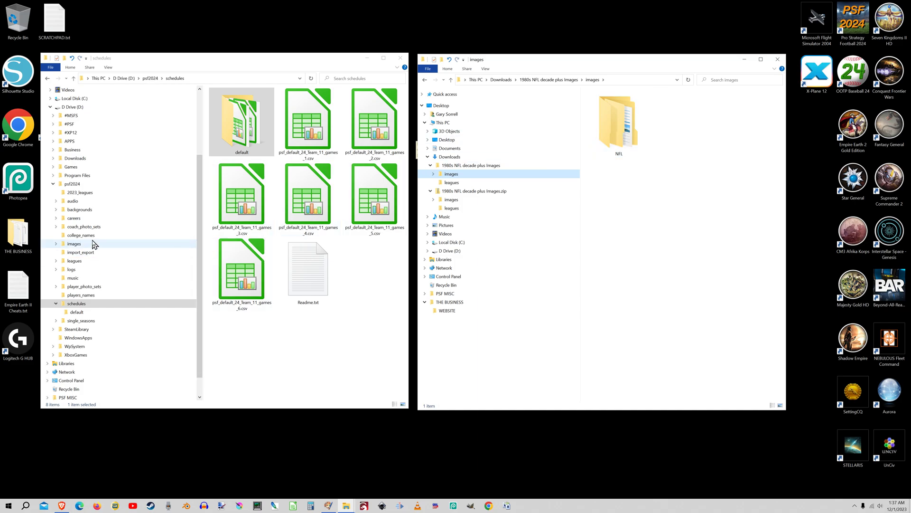
click(473, 184)
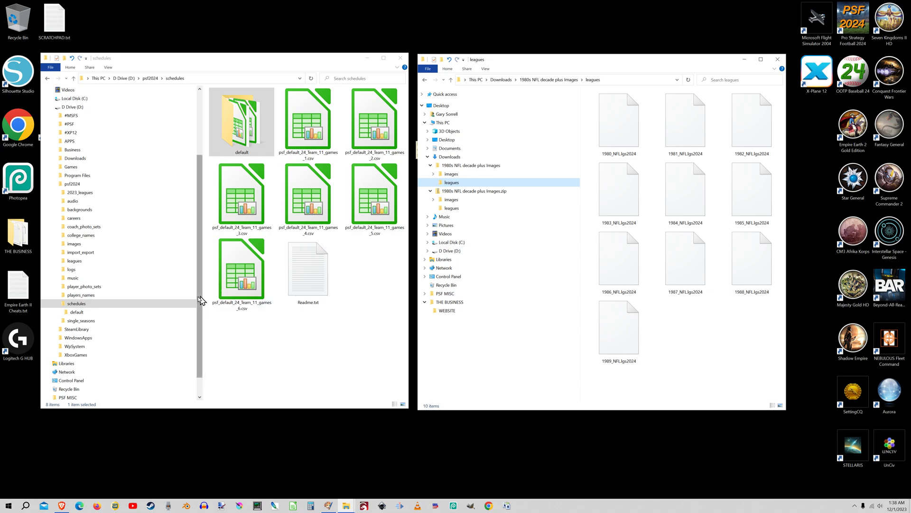
click(81, 245)
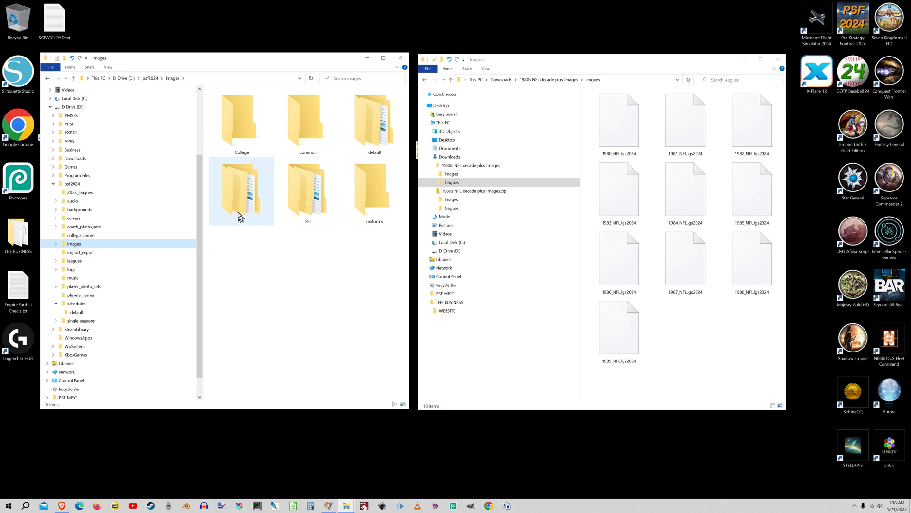
click(94, 263)
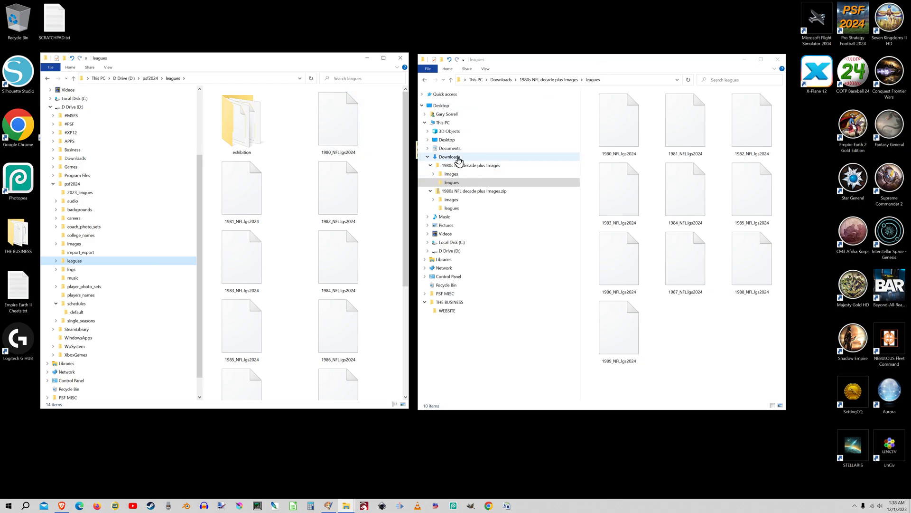
Compare Downloads' extracted 1980s NFL decade plus Images folder and zip file with psf2024, ending in the extracted images folder.
click(450, 157)
click(458, 167)
click(459, 191)
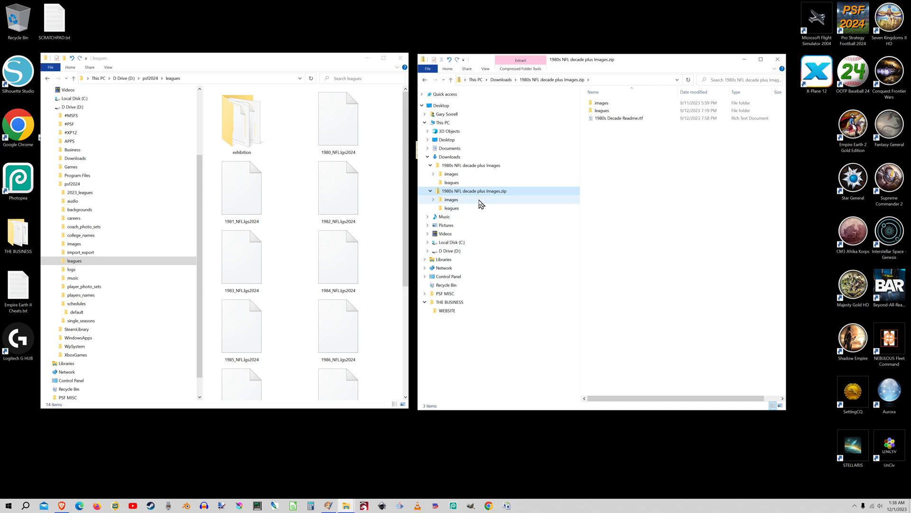
click(470, 158)
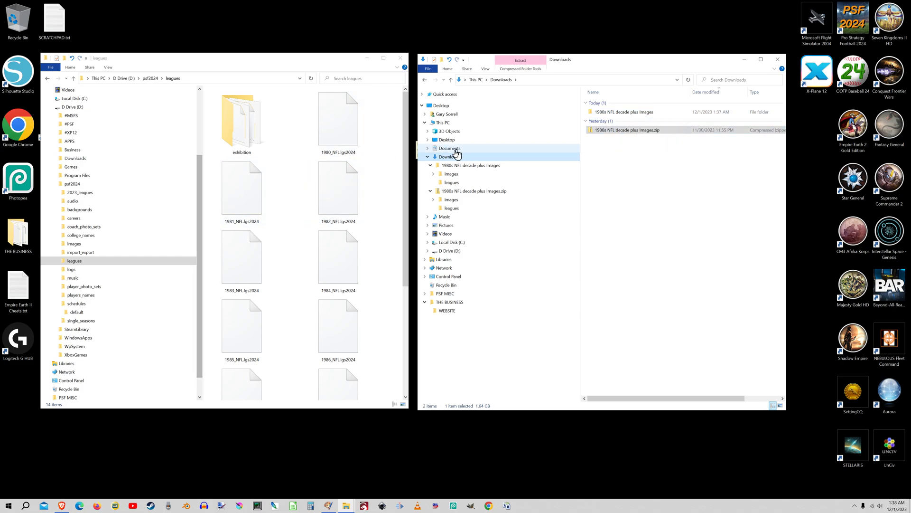
click(147, 186)
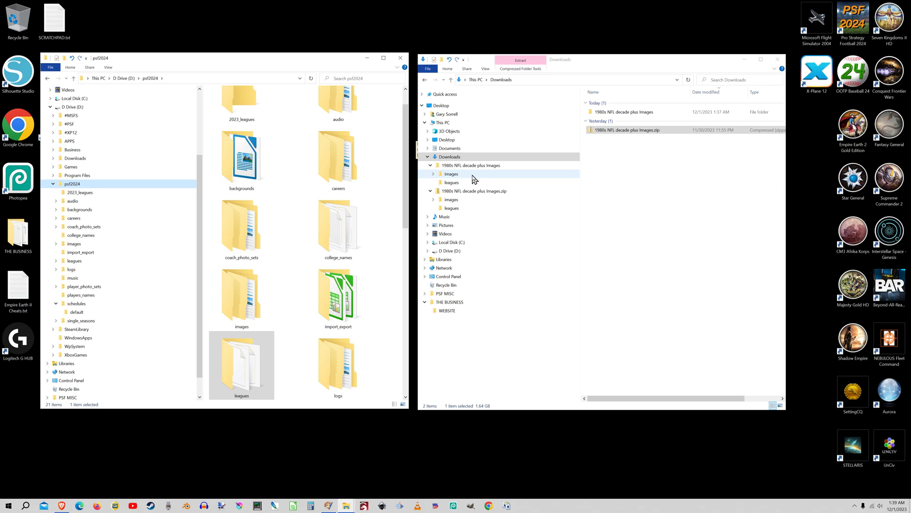
click(502, 176)
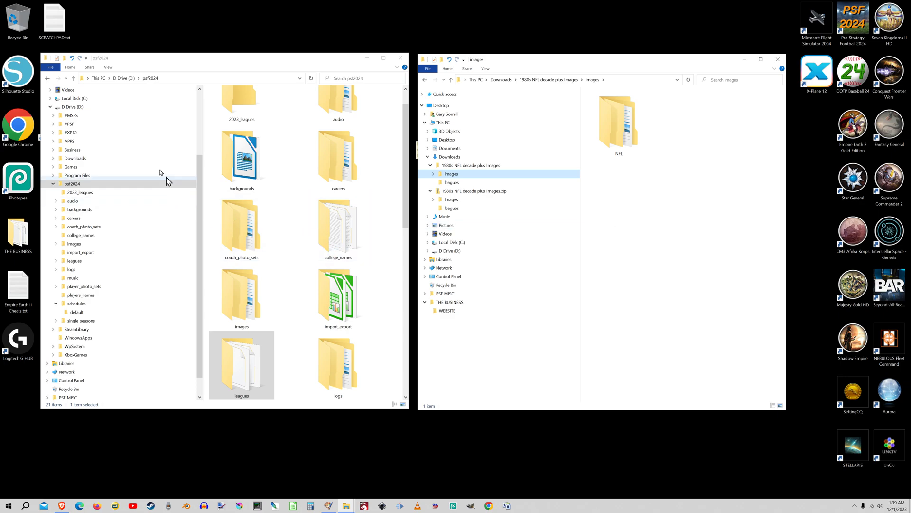
Check the root of Local Disk (C:), then reopen psf2024 on D Drive and look through its contents.
click(114, 101)
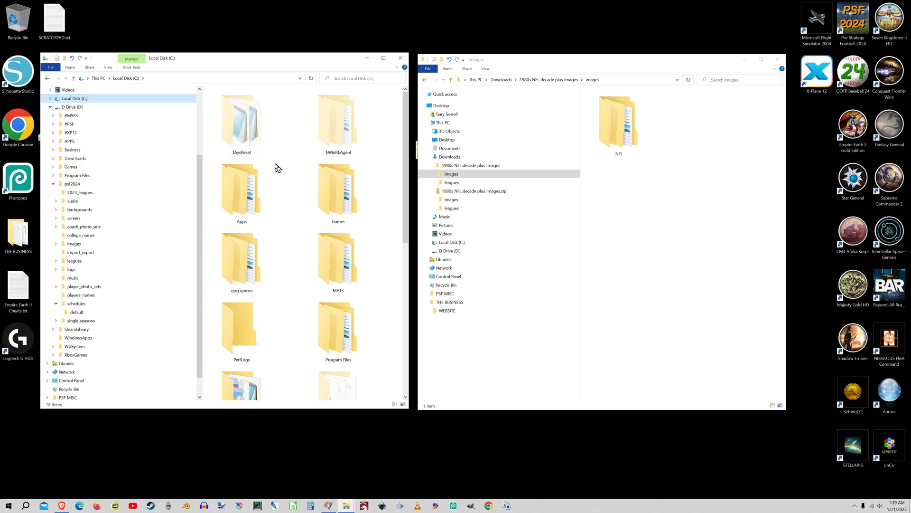
mouse_move(247, 173)
drag(319, 58, 281, 75)
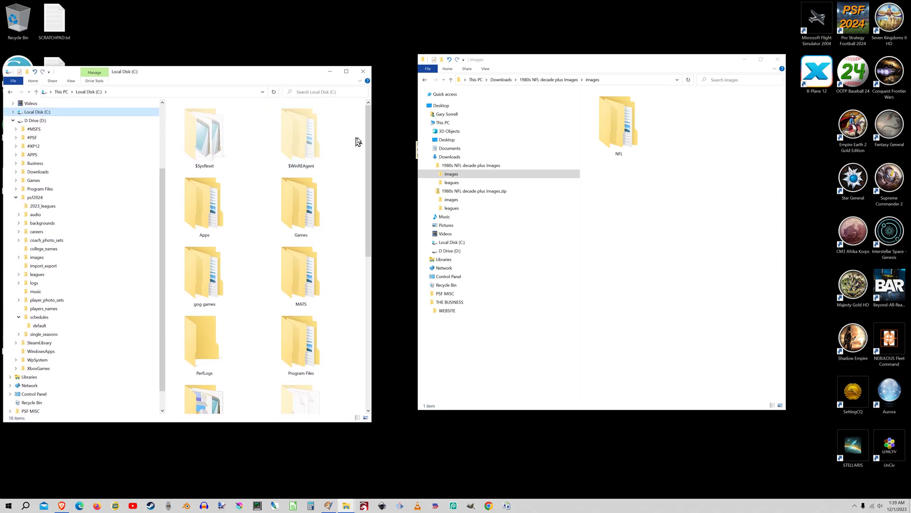
drag(267, 75, 307, 73)
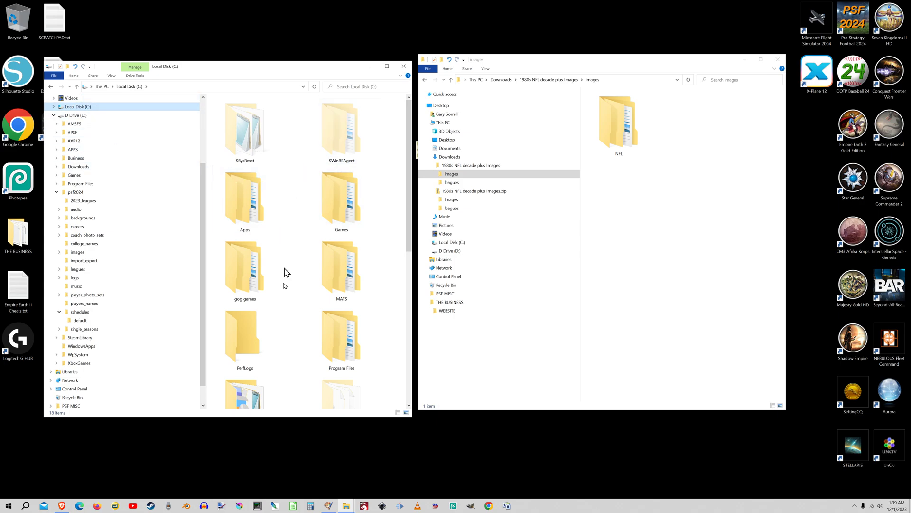
click(76, 193)
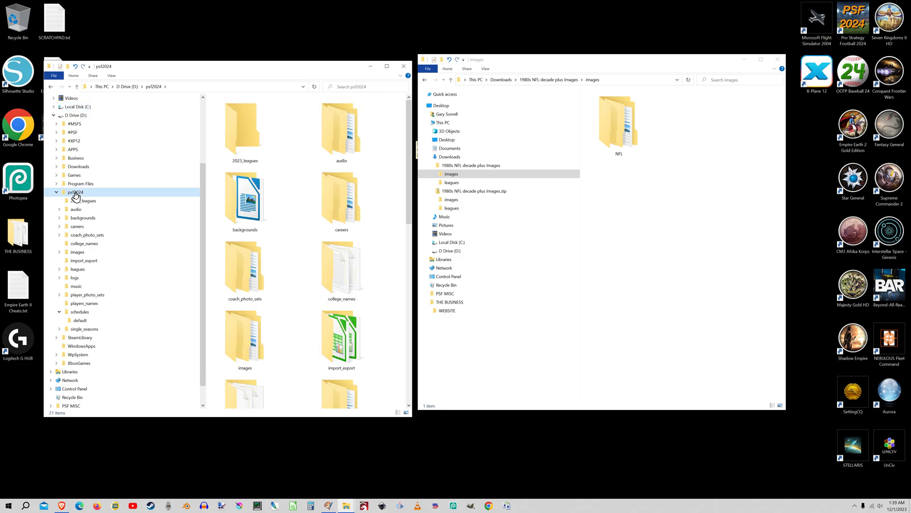
scroll(278, 207, down, 8)
scroll(272, 223, up, 10)
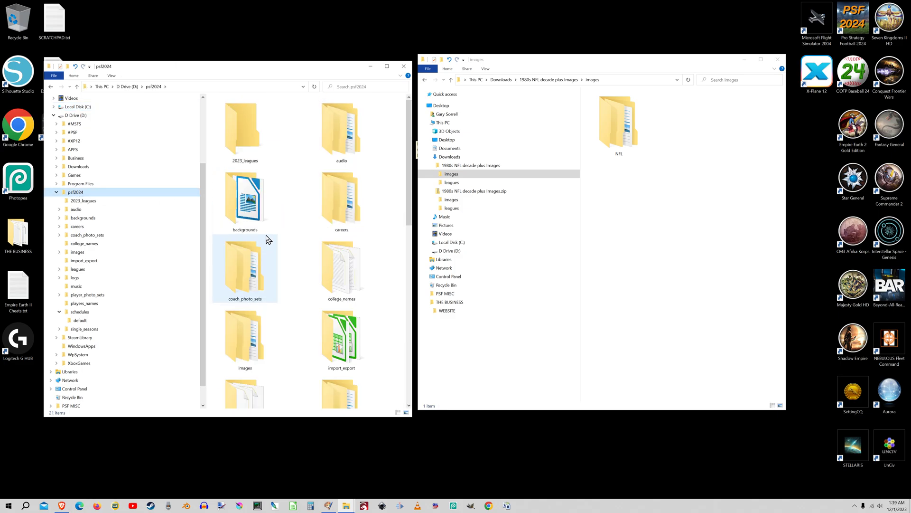
scroll(266, 240, down, 6)
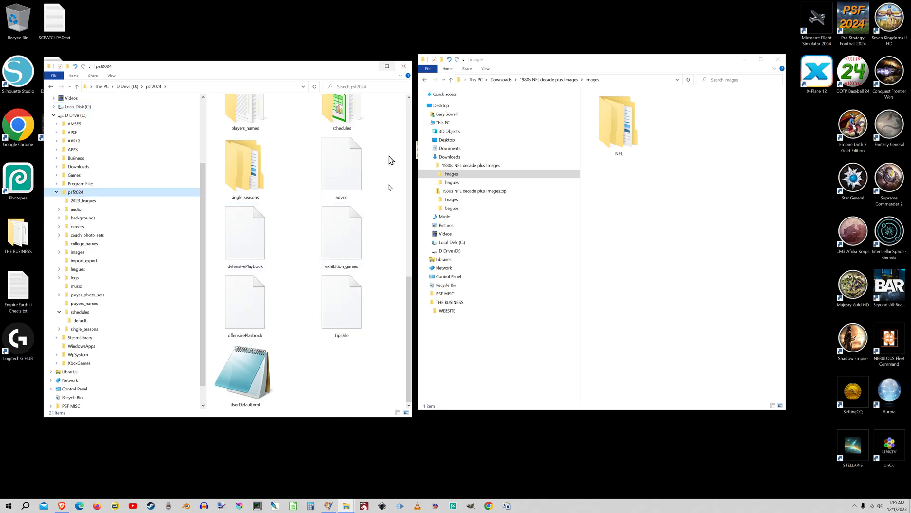
Make the psf2024 and extracted images folder windows taller and move them farther apart.
drag(403, 426, 403, 490)
drag(570, 63, 622, 37)
drag(767, 381, 768, 459)
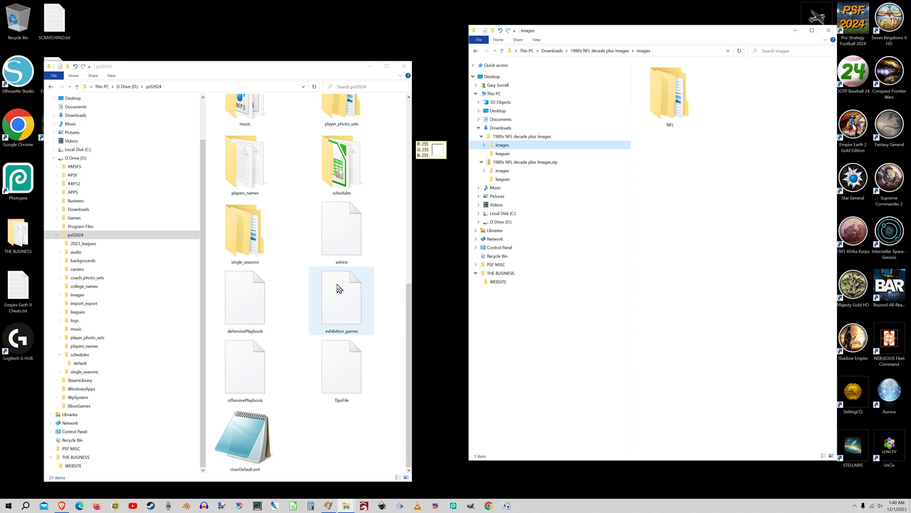
scroll(337, 288, up, 5)
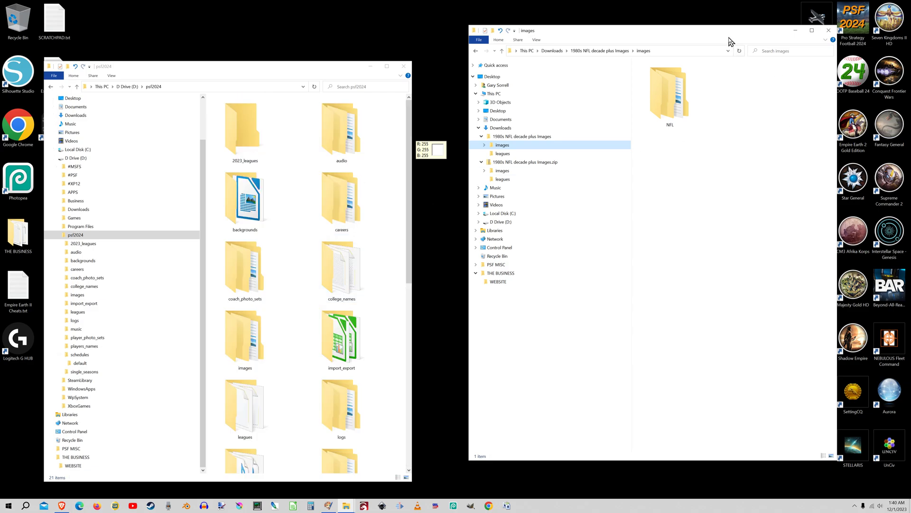
Launch Pro Strategy Football 2024, check its game folder location, and dismiss the location message.
click(861, 32)
double_click(861, 32)
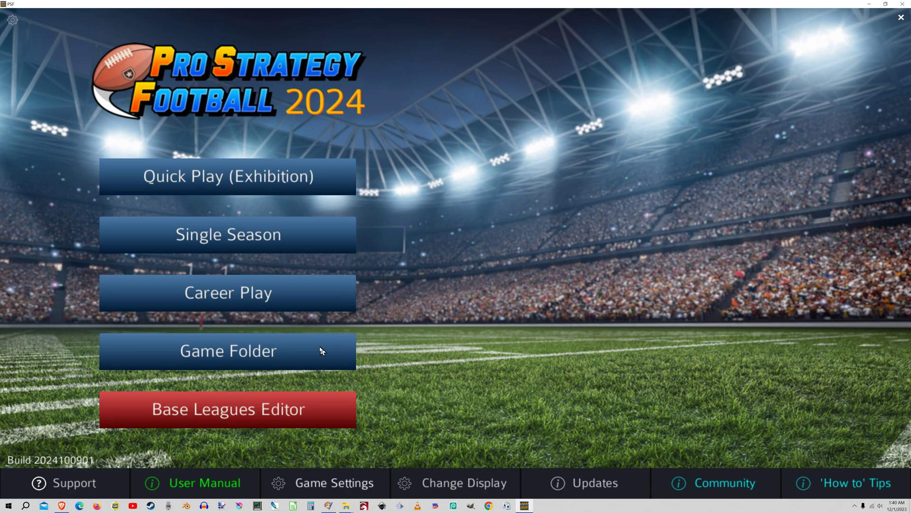
click(222, 354)
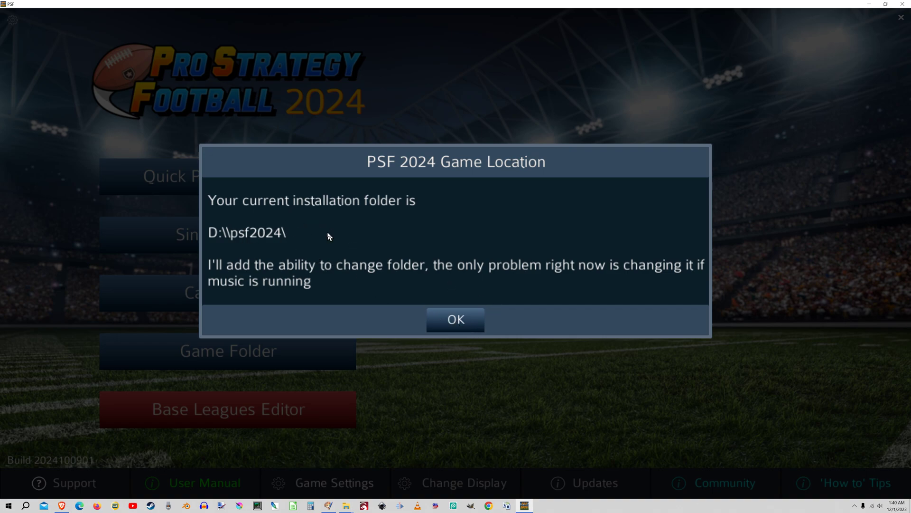
click(466, 320)
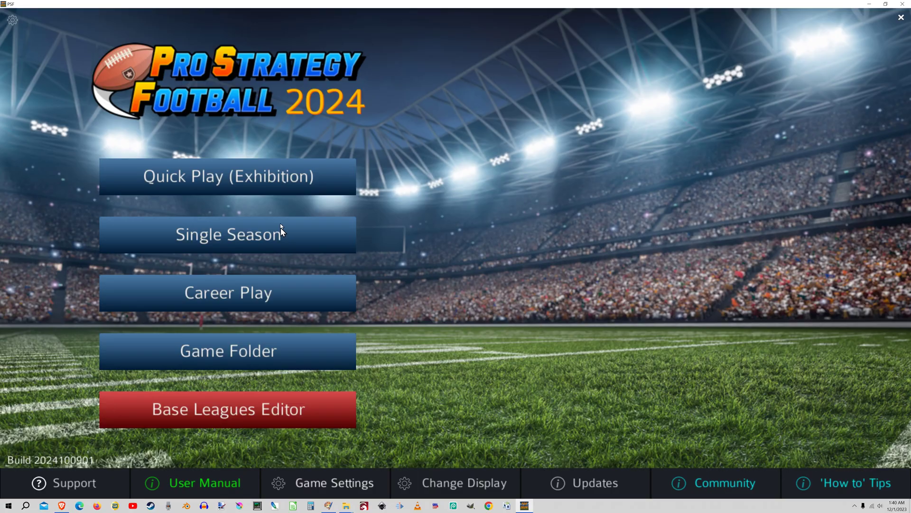
View the Quick Play exhibition setup screen and close the game.
click(271, 182)
click(445, 235)
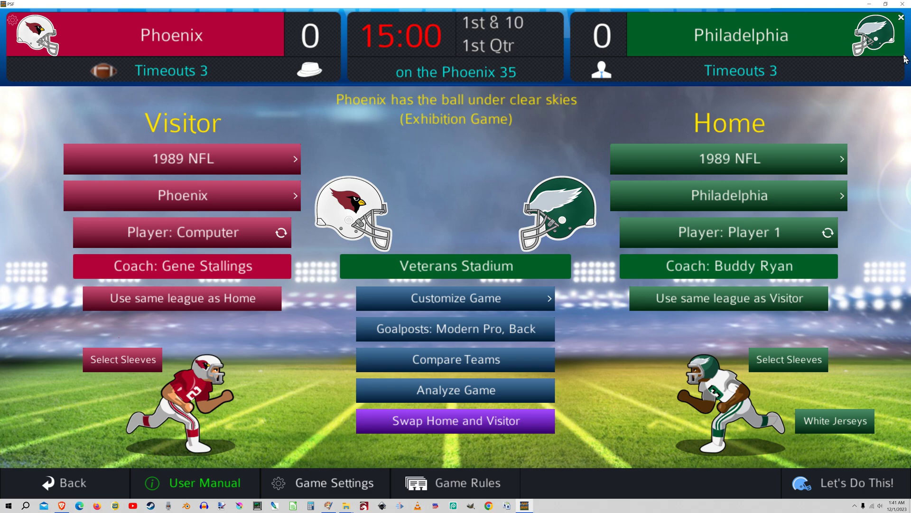
click(902, 5)
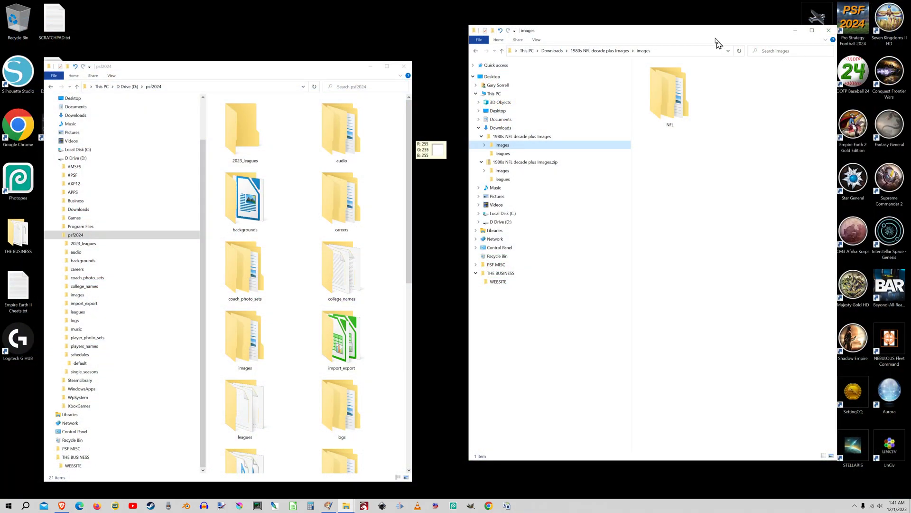
Return to Downloads in File Explorer, collapse its folder tree, and close both folder windows.
drag(716, 39, 671, 48)
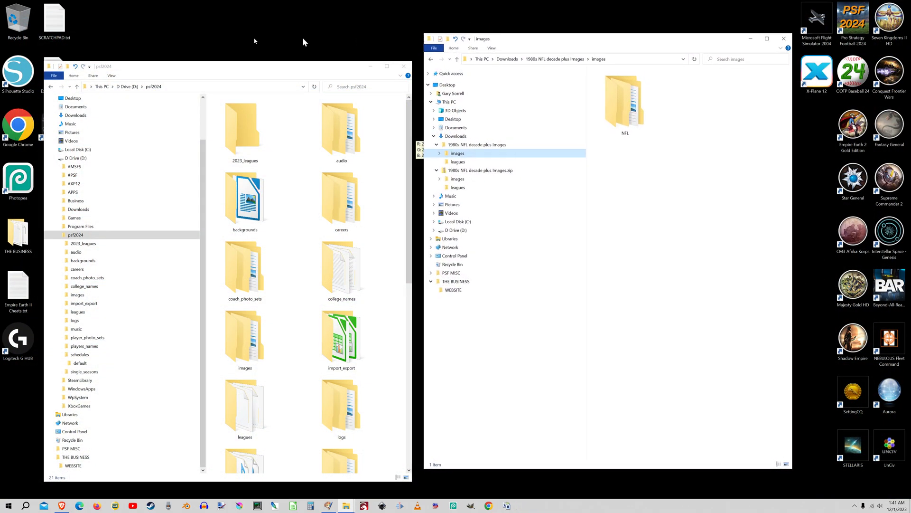
drag(273, 65, 282, 36)
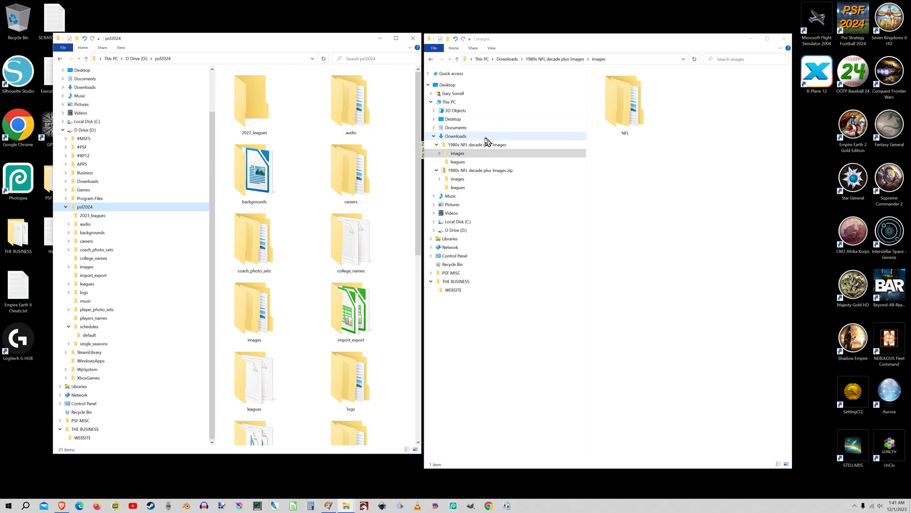
click(457, 137)
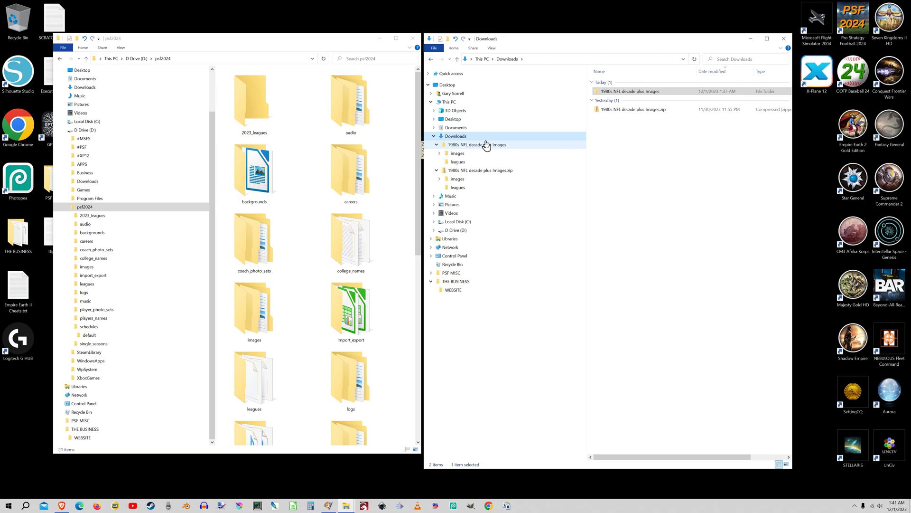
click(434, 136)
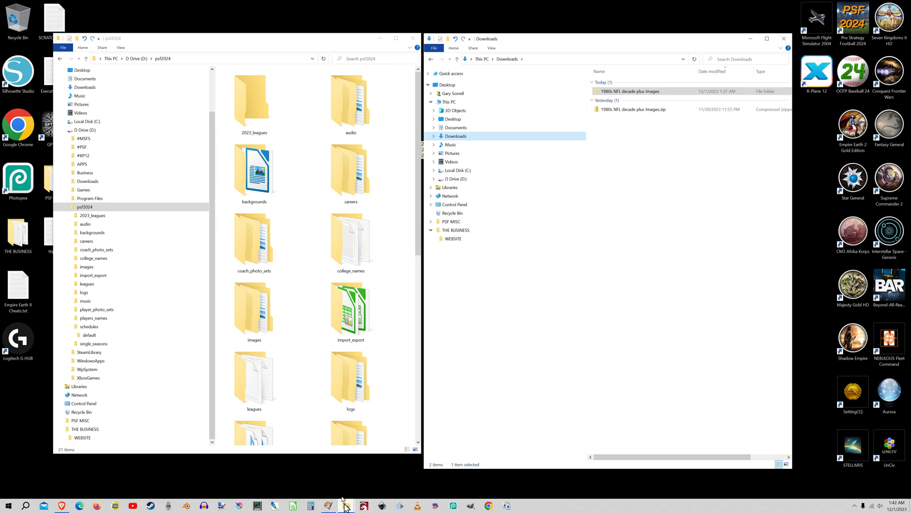
click(413, 38)
click(783, 38)
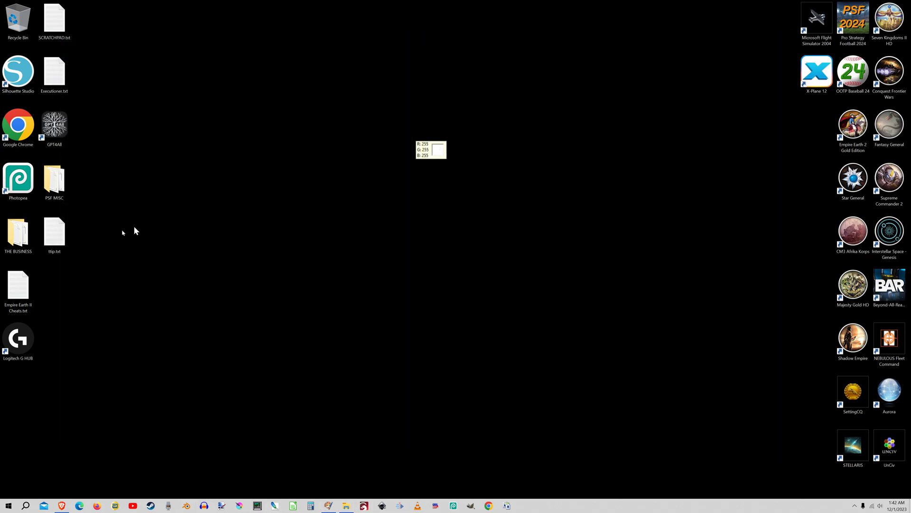
Open the desktop's PSF MISC folder, collapse the PSF MISC and D Drive trees, and close the window.
click(54, 183)
double_click(53, 190)
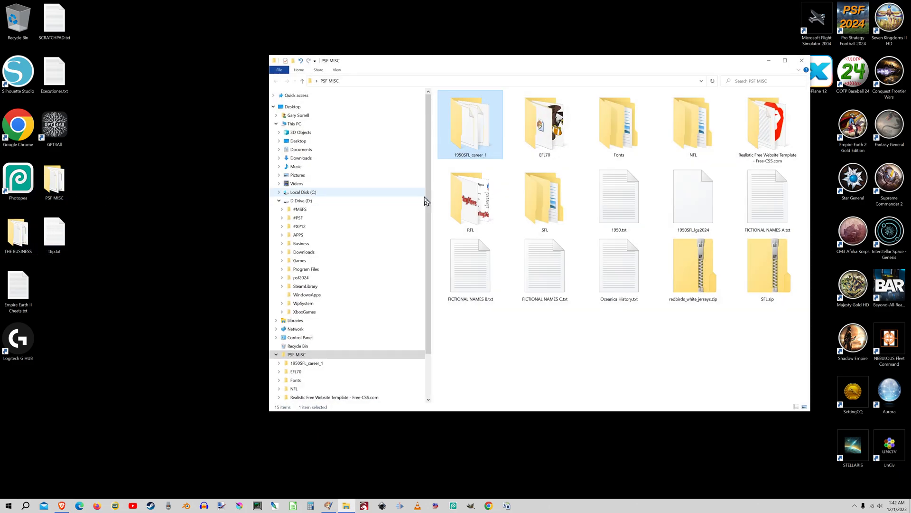
click(276, 124)
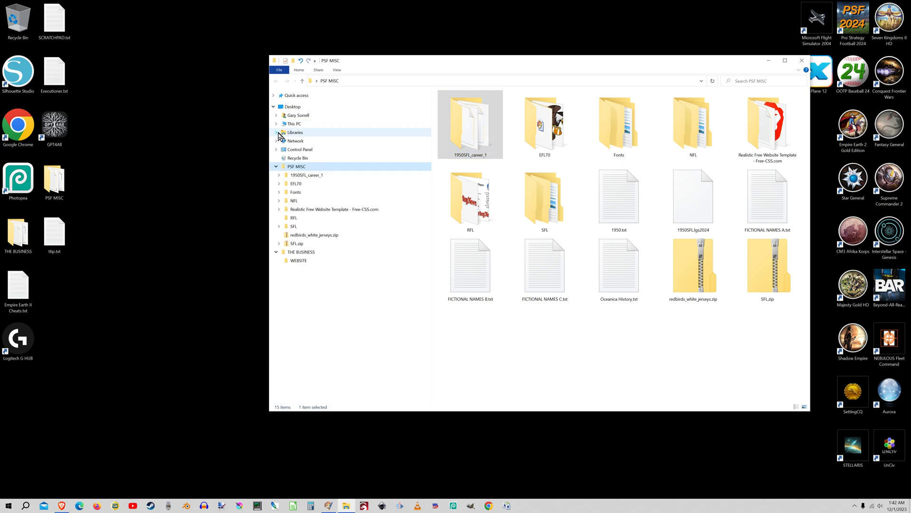
click(276, 166)
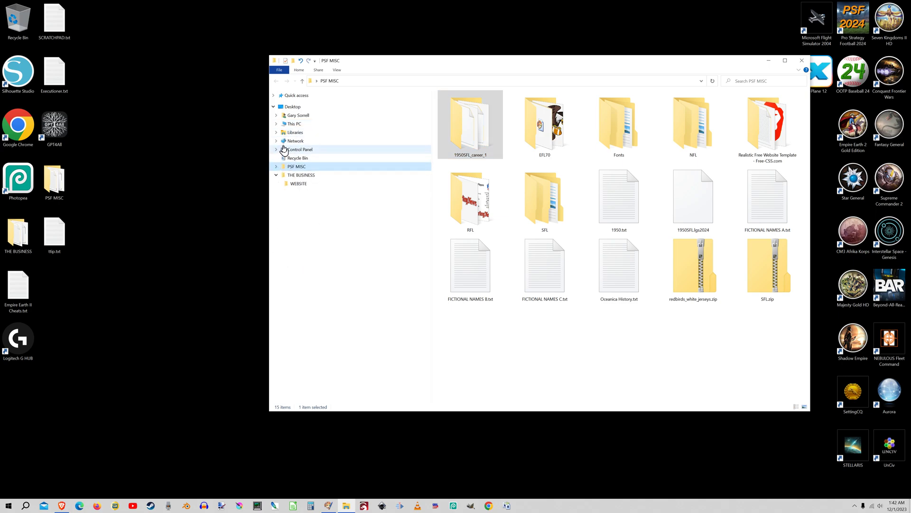
click(277, 124)
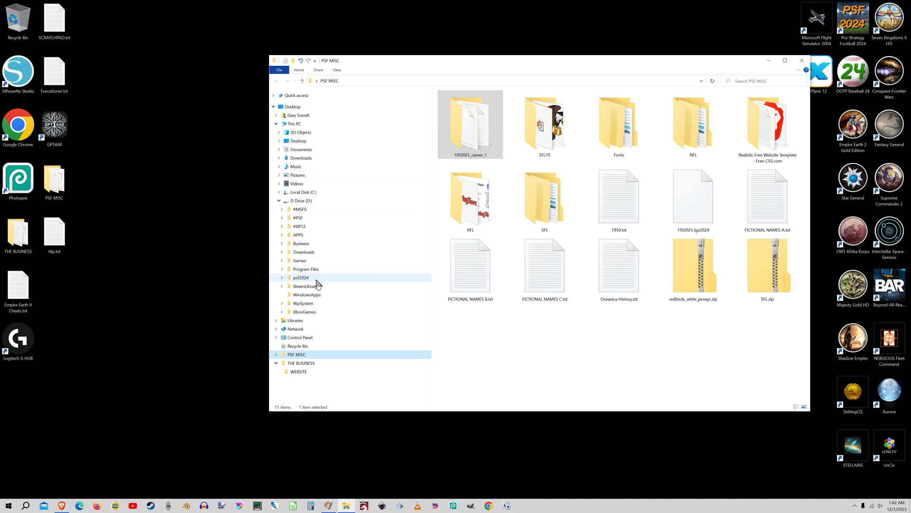
click(280, 201)
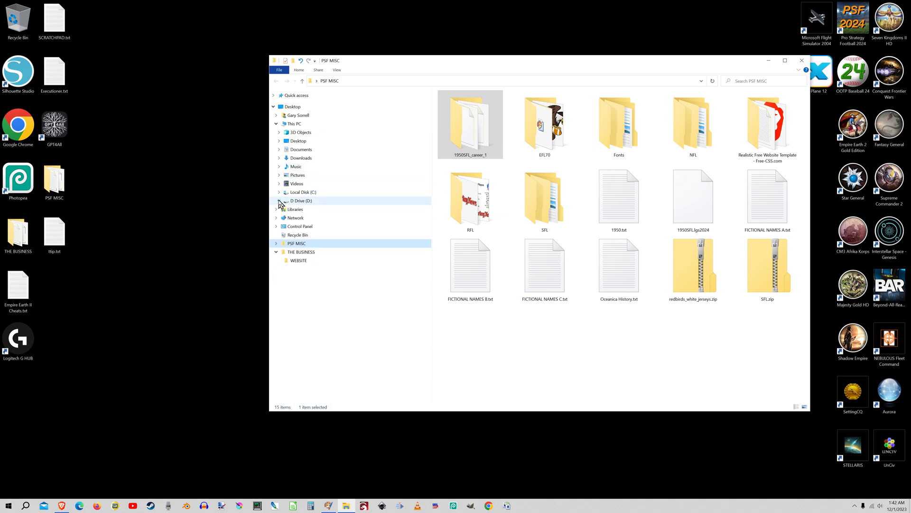
click(803, 60)
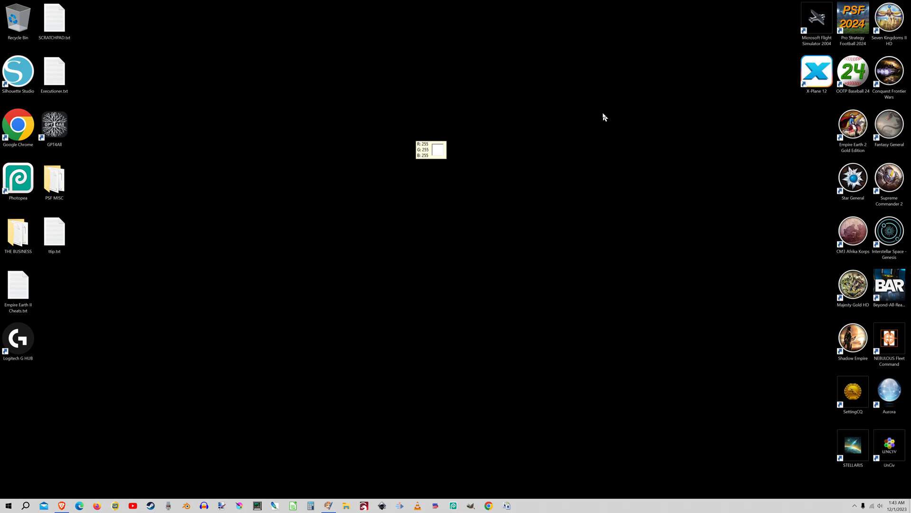
Launch Pro Strategy Football 2024, open the Base Leagues Editor, and review the installed leagues.
double_click(851, 27)
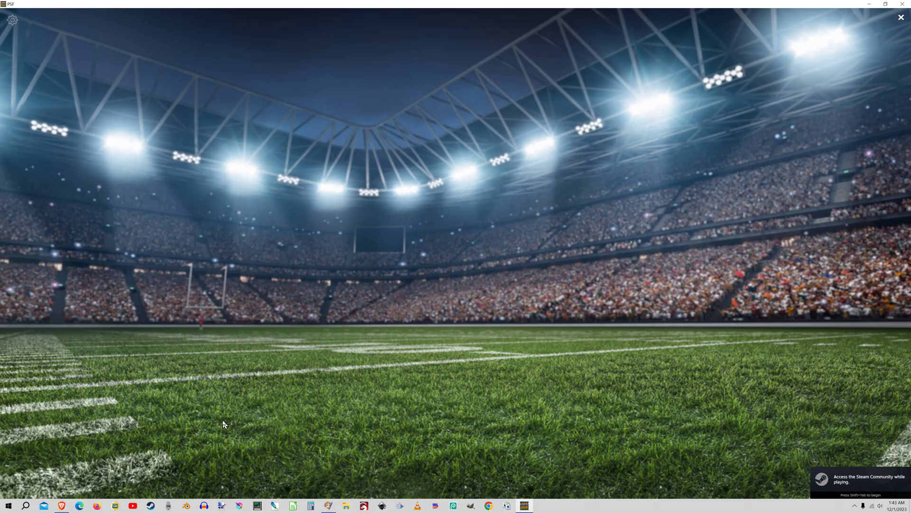
click(227, 413)
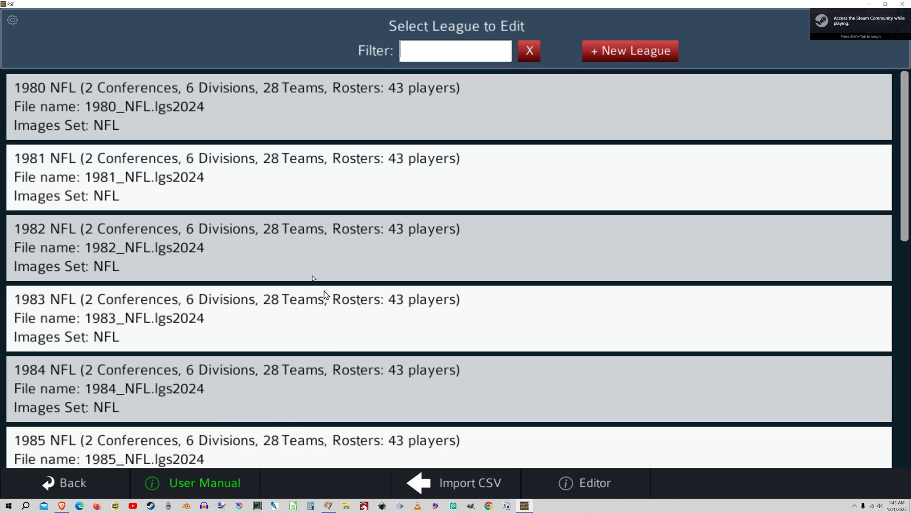
scroll(182, 190, down, 1)
scroll(181, 189, down, 5)
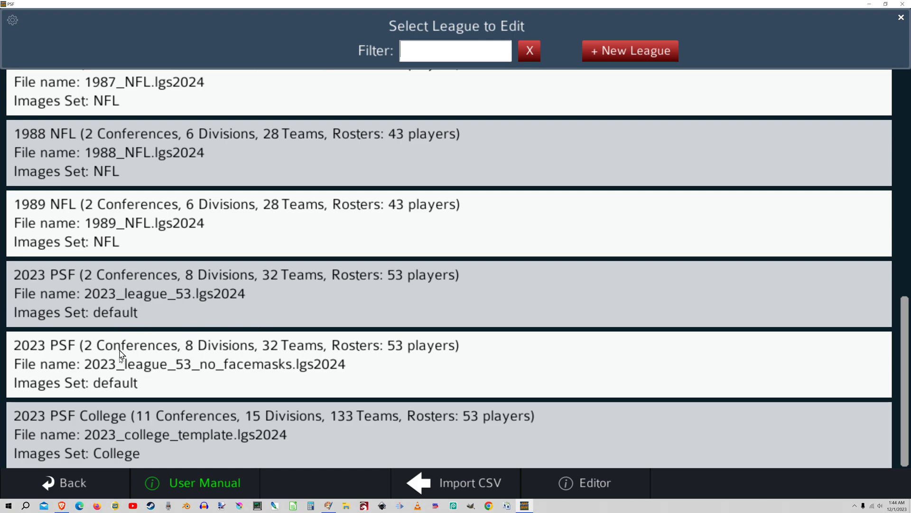
scroll(164, 384, up, 3)
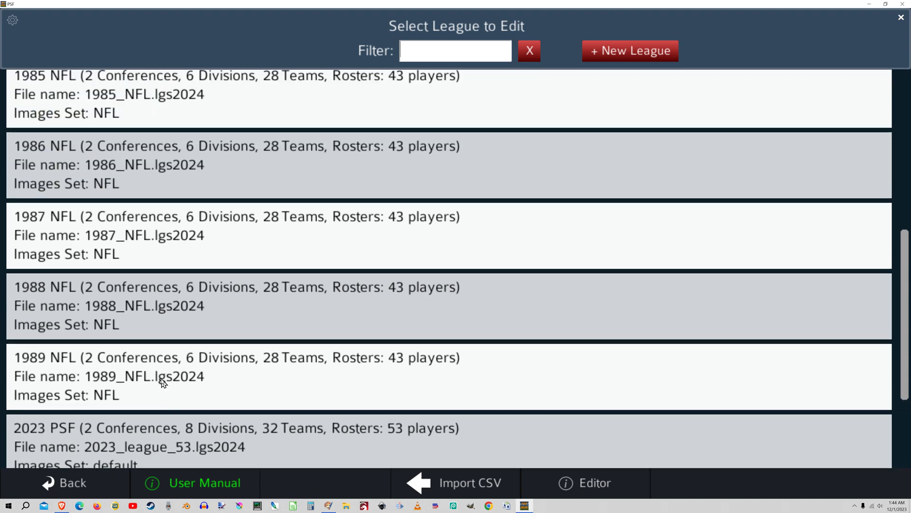
scroll(93, 292, up, 6)
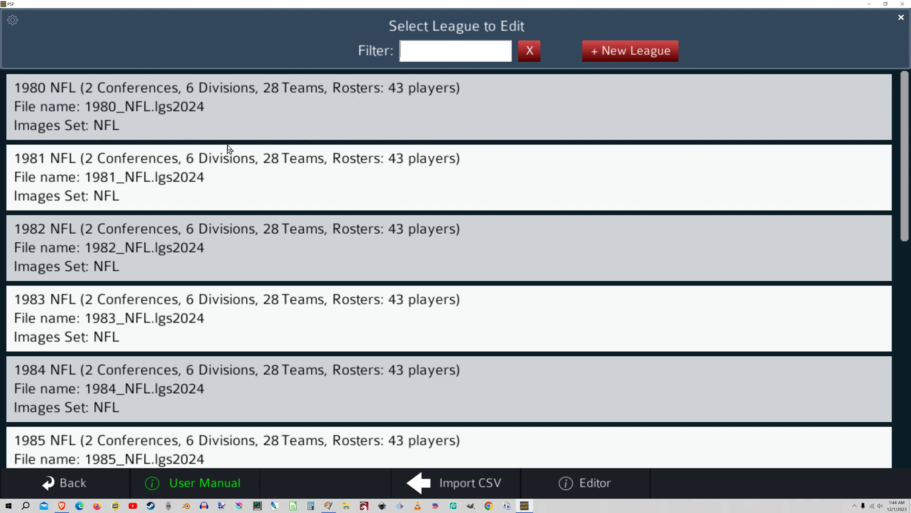
Open the 1980 NFL league for editing and show its Teams options.
click(139, 126)
click(382, 169)
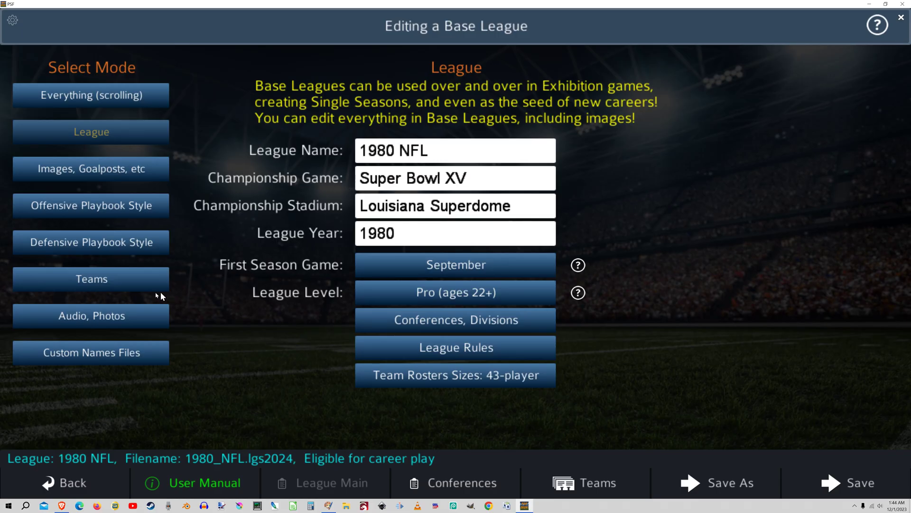
click(138, 279)
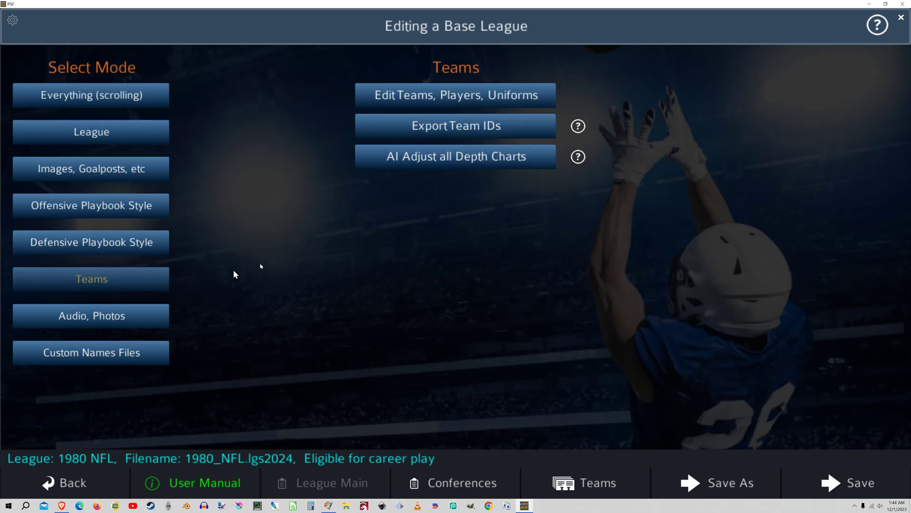
Open the St. Louis Cardinals from the league's team list and page through their overview and stadium settings to Team Defense.
click(411, 100)
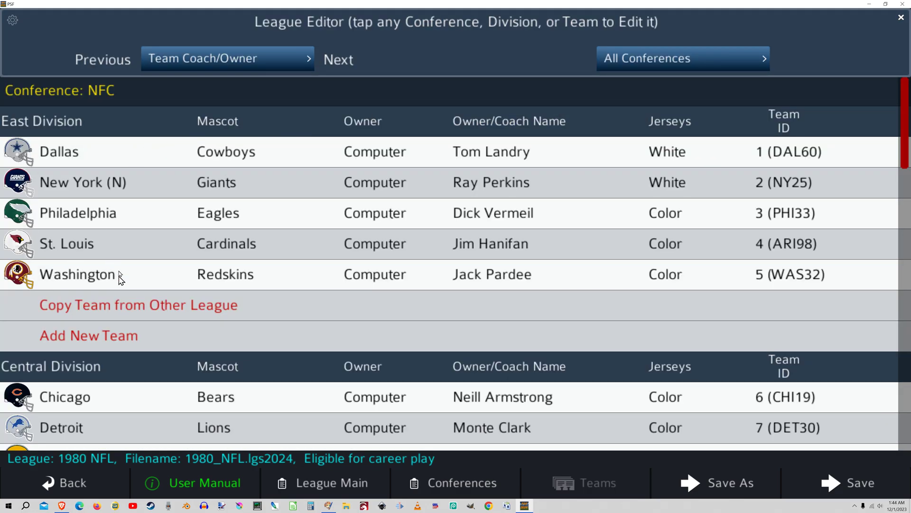
click(112, 248)
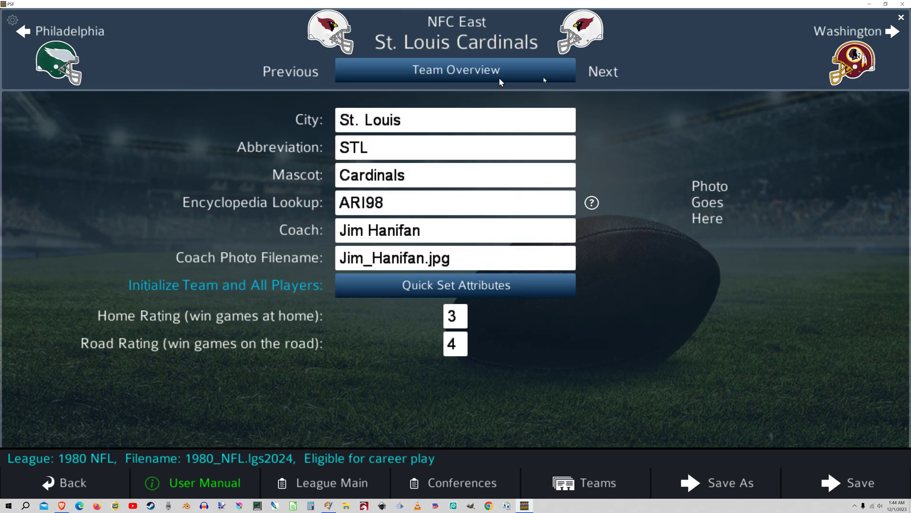
click(606, 70)
click(606, 70)
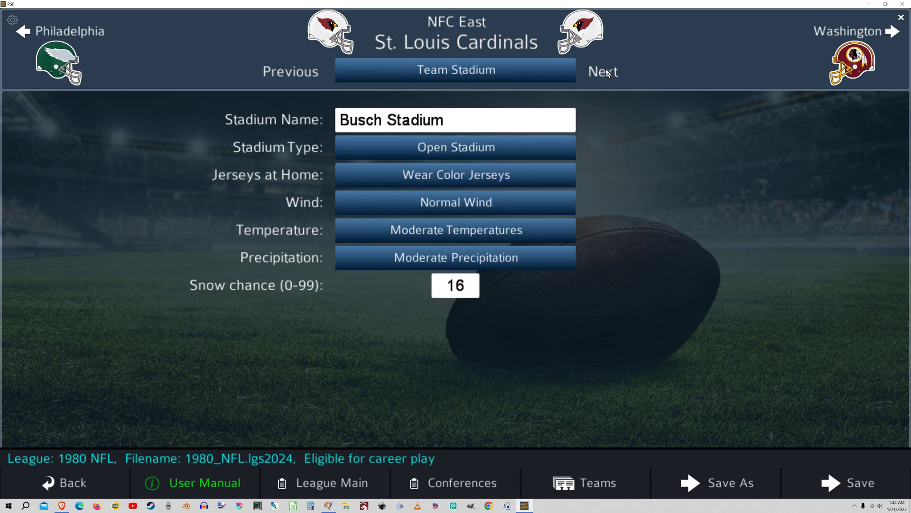
click(606, 72)
click(606, 72)
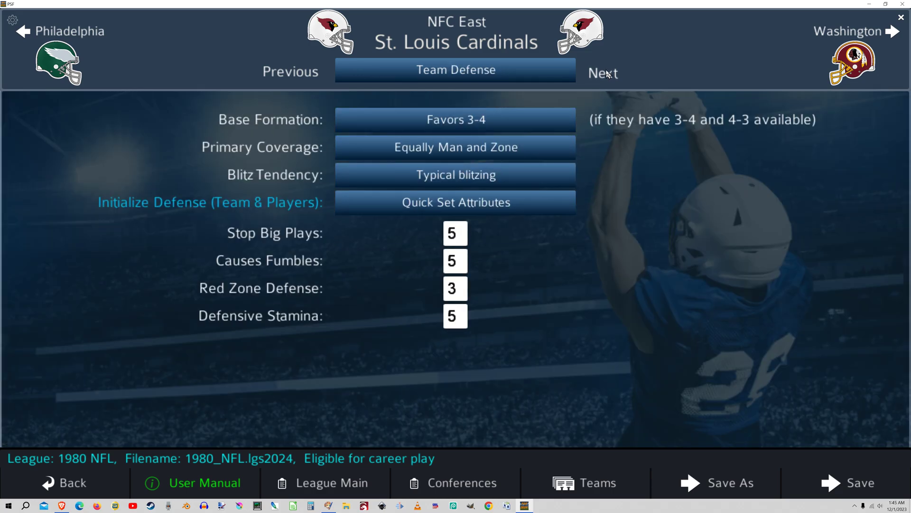
Advance to the St. Louis Cardinals' Offensive Depth Chart and review the players down to the offensive linemen.
click(606, 72)
click(607, 72)
click(606, 73)
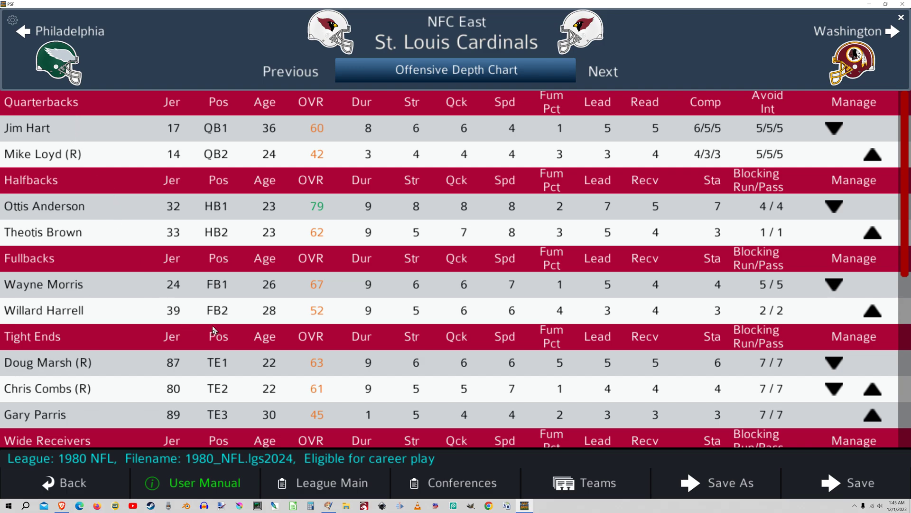
scroll(194, 330, down, 4)
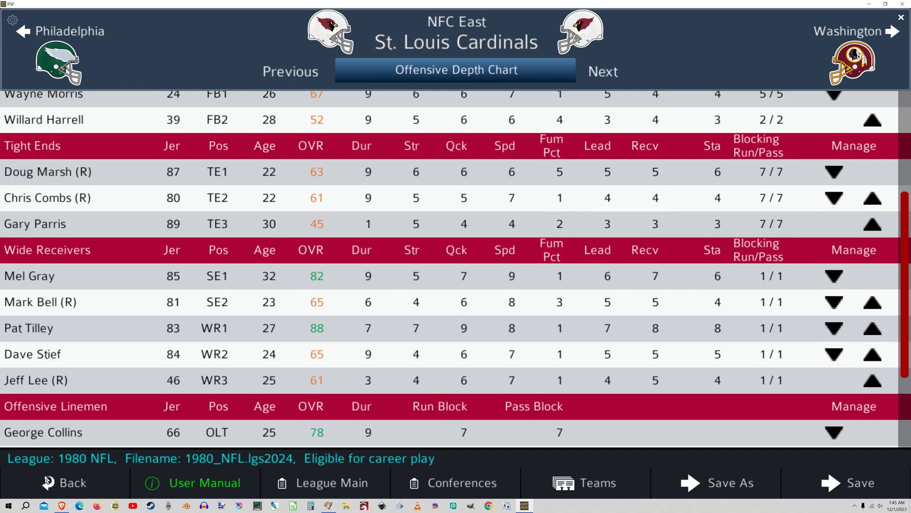
Leave the Cardinals' team page and the 1980 NFL league, and return to the game's main menu.
click(74, 488)
click(74, 487)
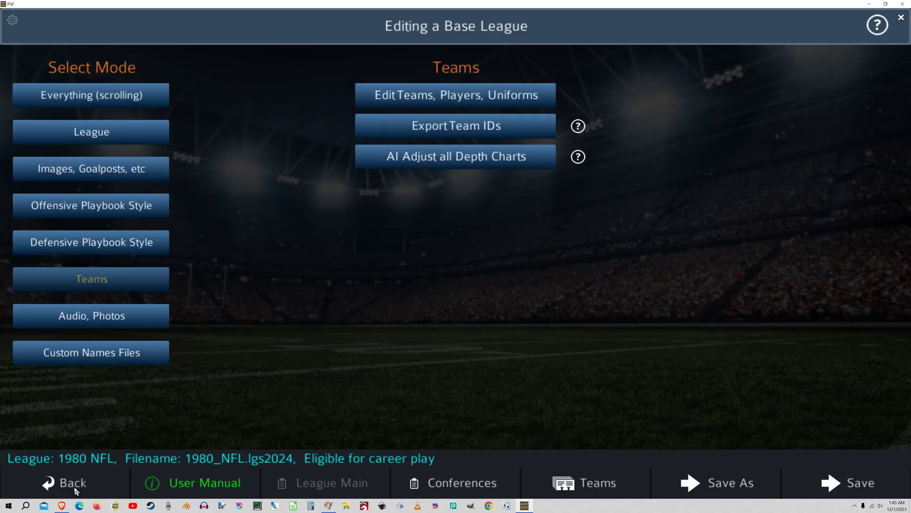
click(91, 492)
click(599, 299)
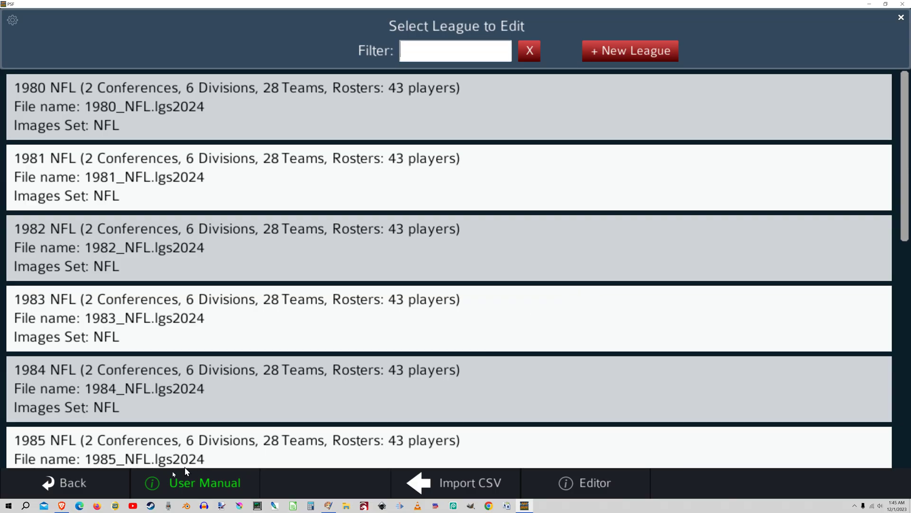
click(109, 489)
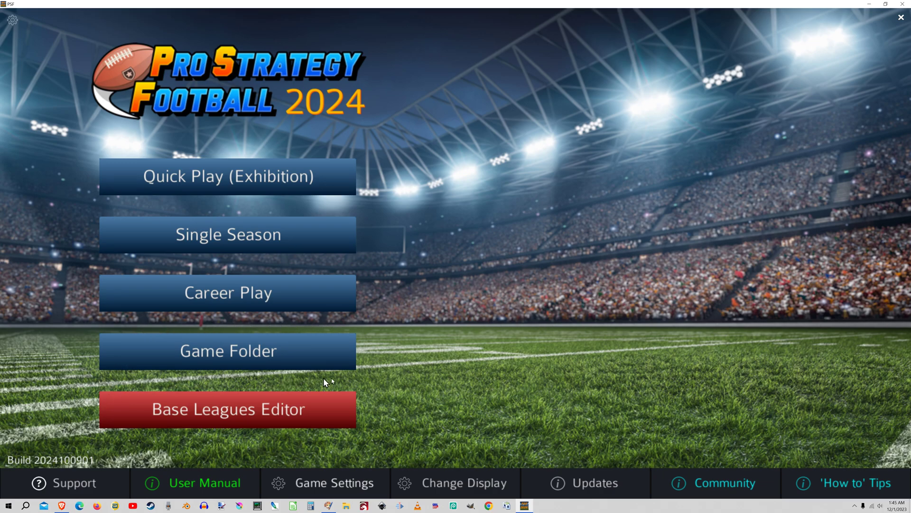
Check the game's installation folder location, dismiss the notice, and close Pro Strategy Football 2024.
click(278, 367)
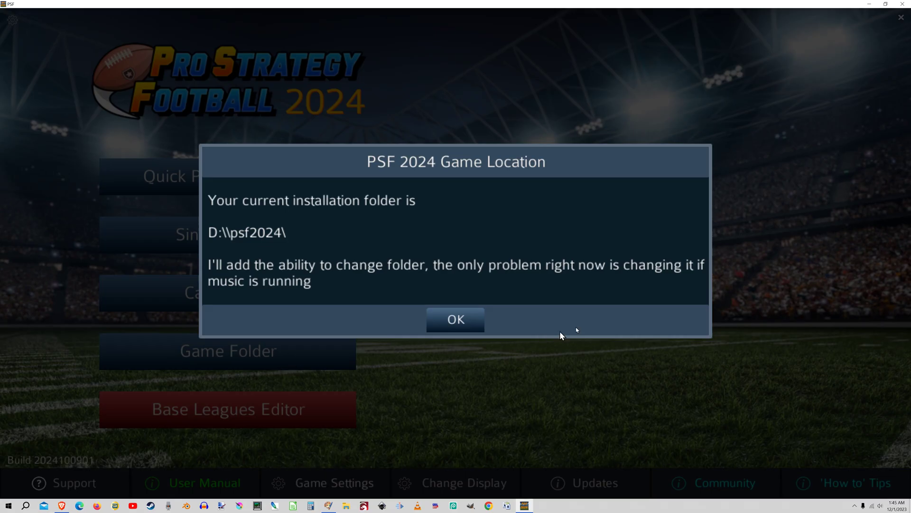
click(462, 324)
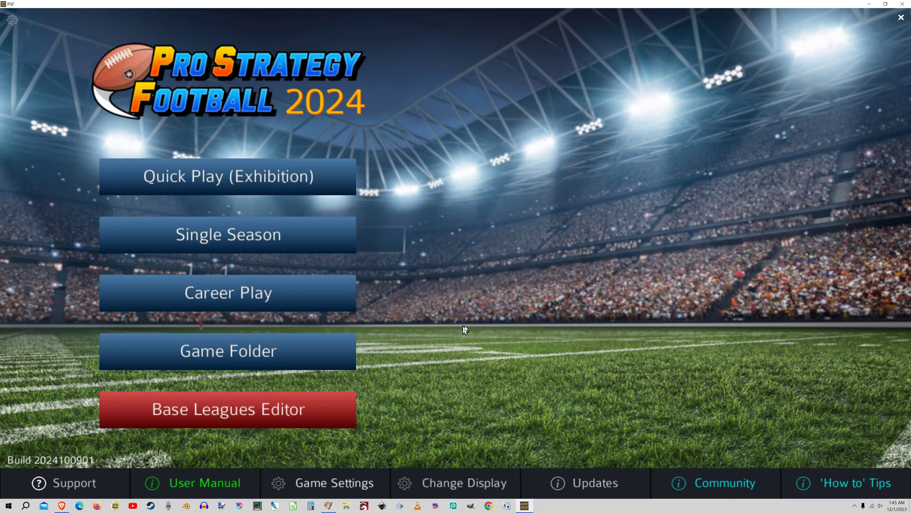
click(906, 4)
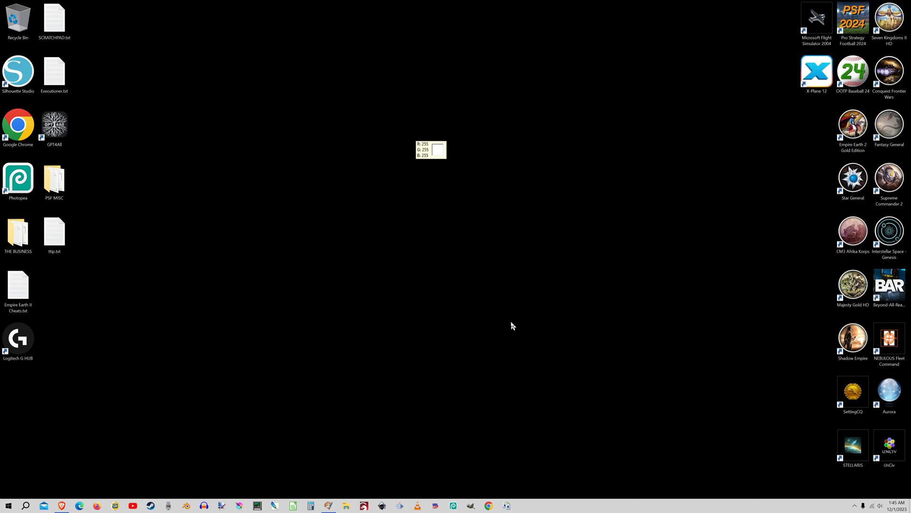
key(alt+z)
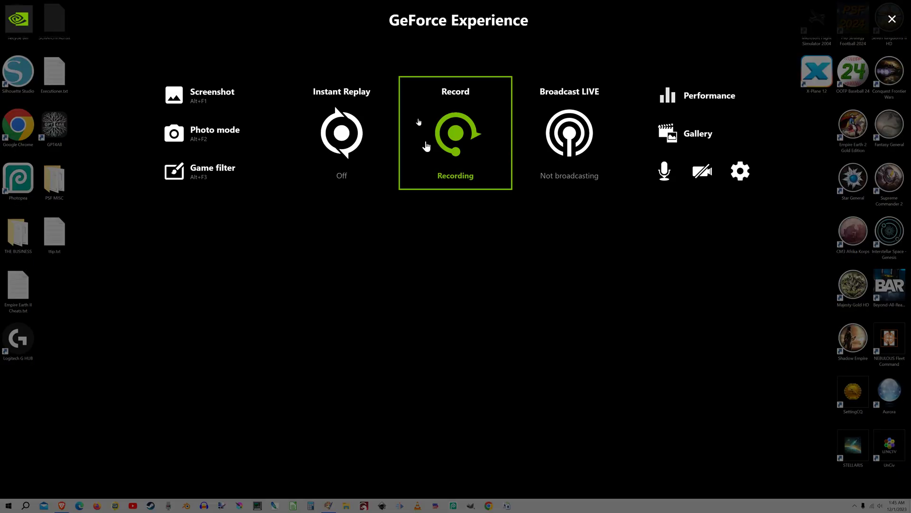